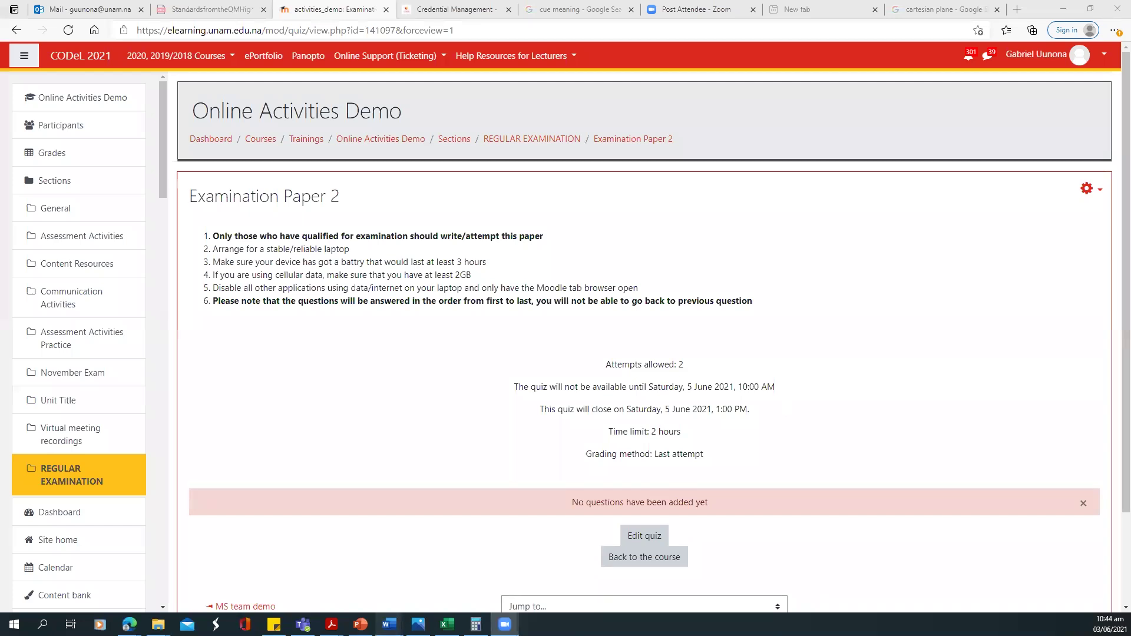
Step: Switch from the browser to the 'Referesher training on Setting up assessment activities' Word document
mouse_move(389, 624)
click(325, 569)
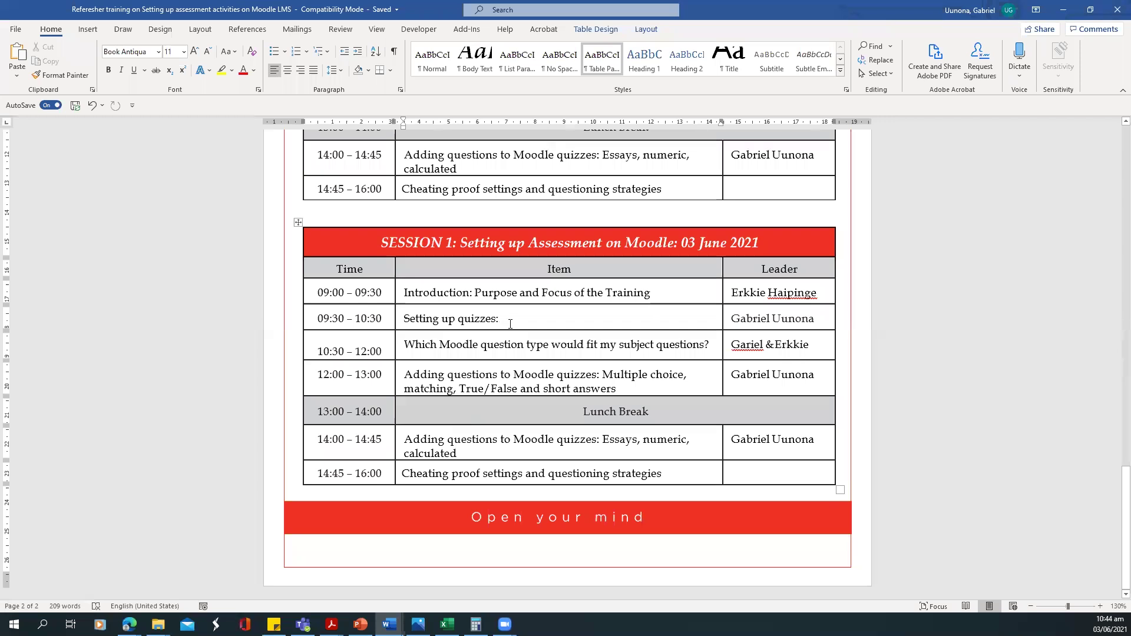
Step: Highlight the Time and Item cells of the agenda's Setting up quizzes row, then deselect them
drag(510, 324, 395, 312)
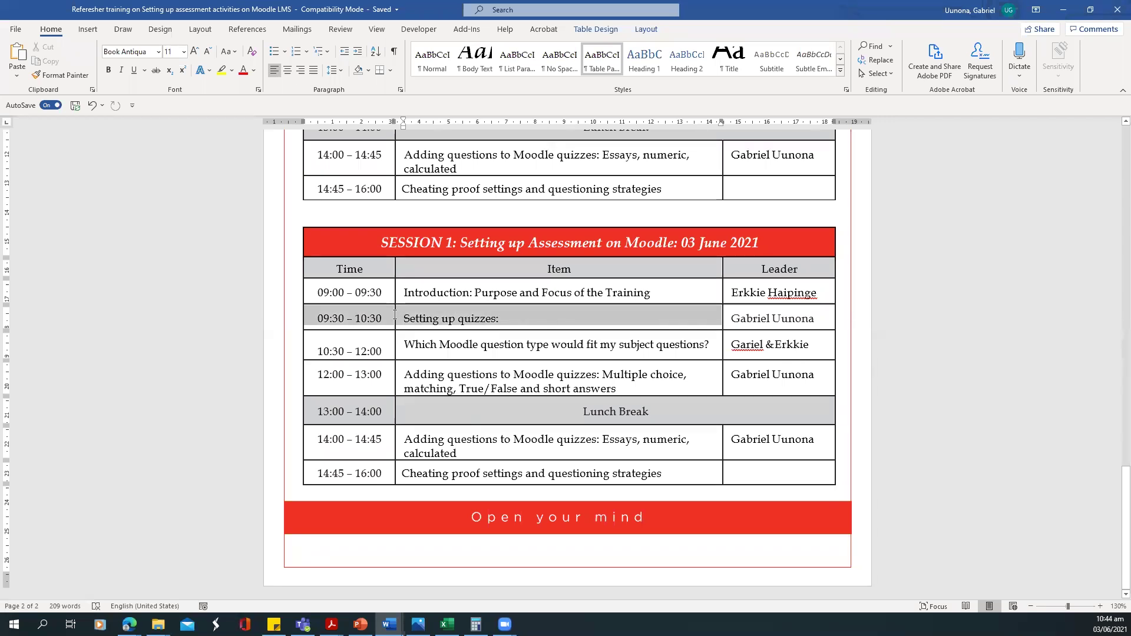
click(501, 320)
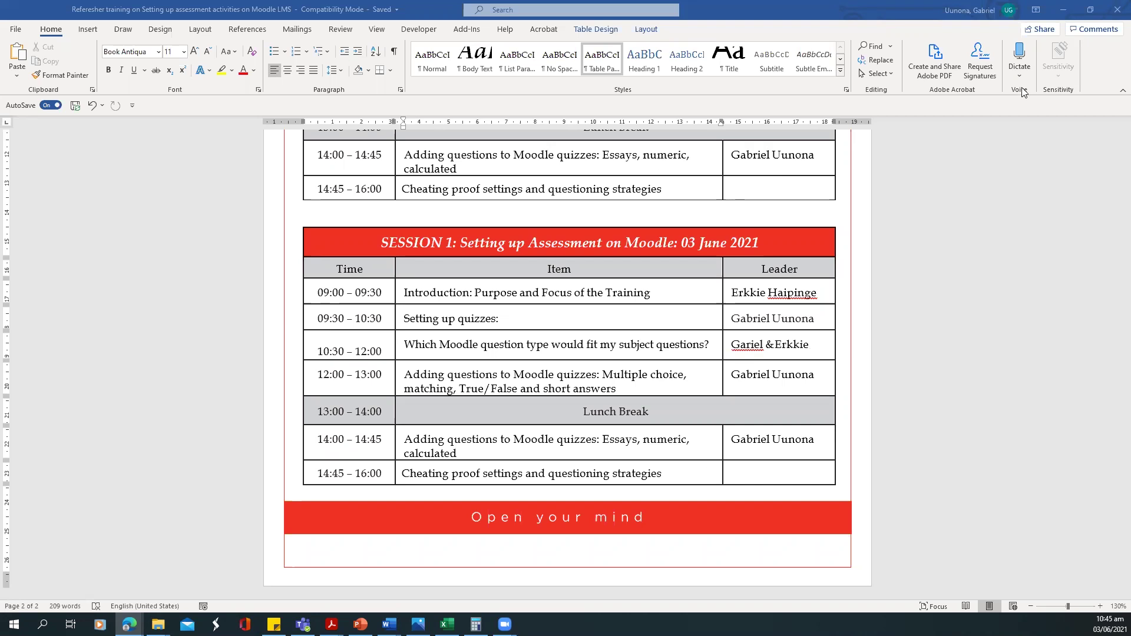
click(1067, 8)
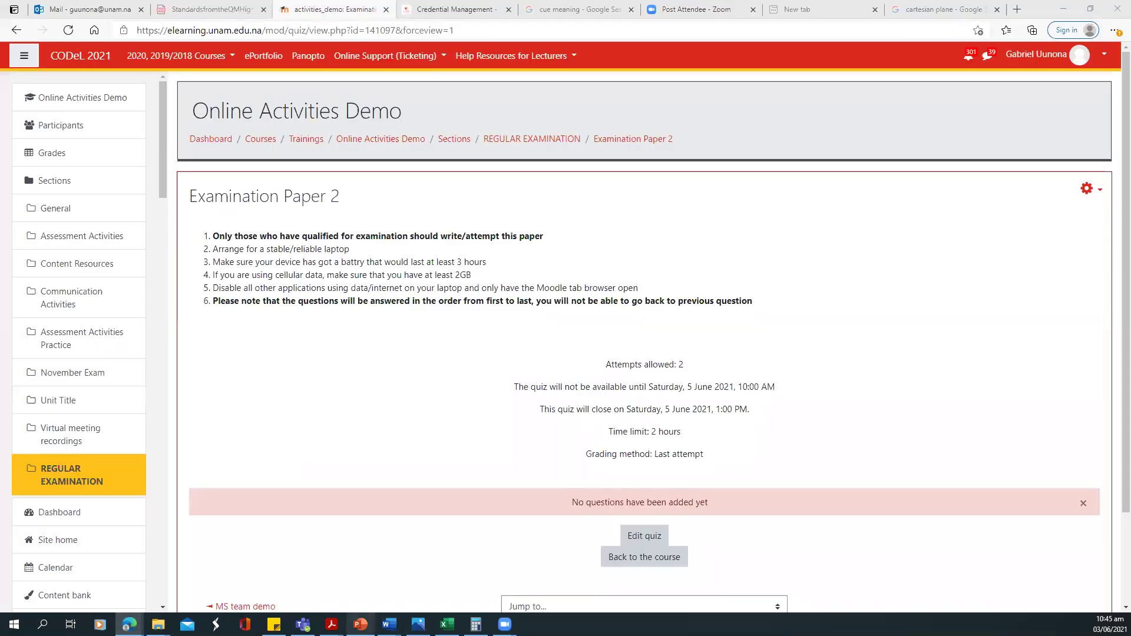
mouse_move(389, 624)
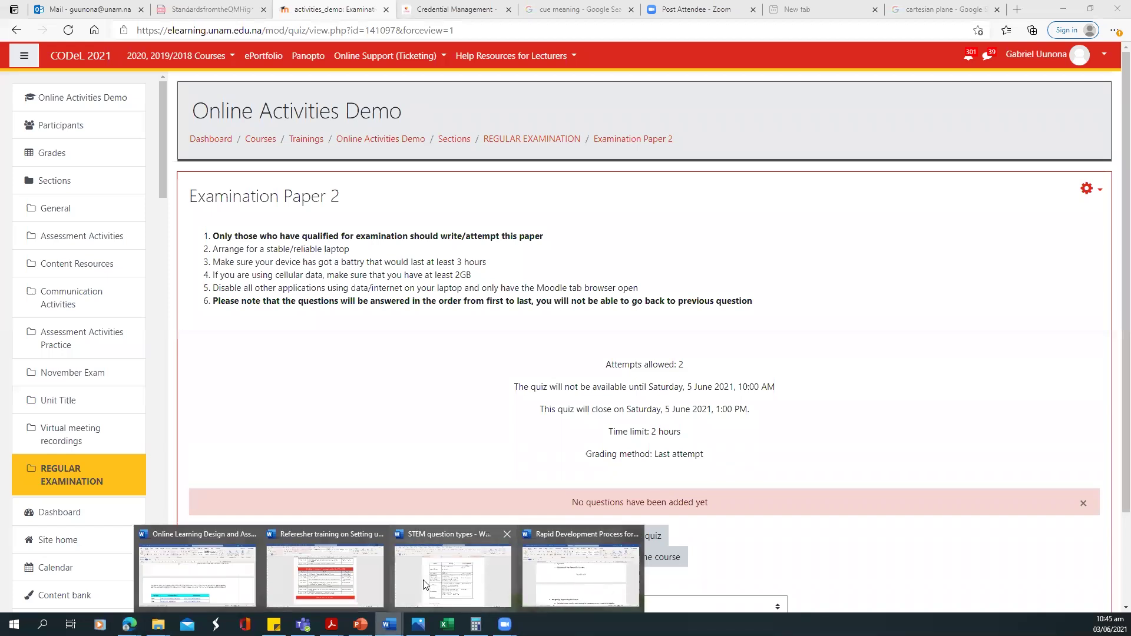
click(459, 585)
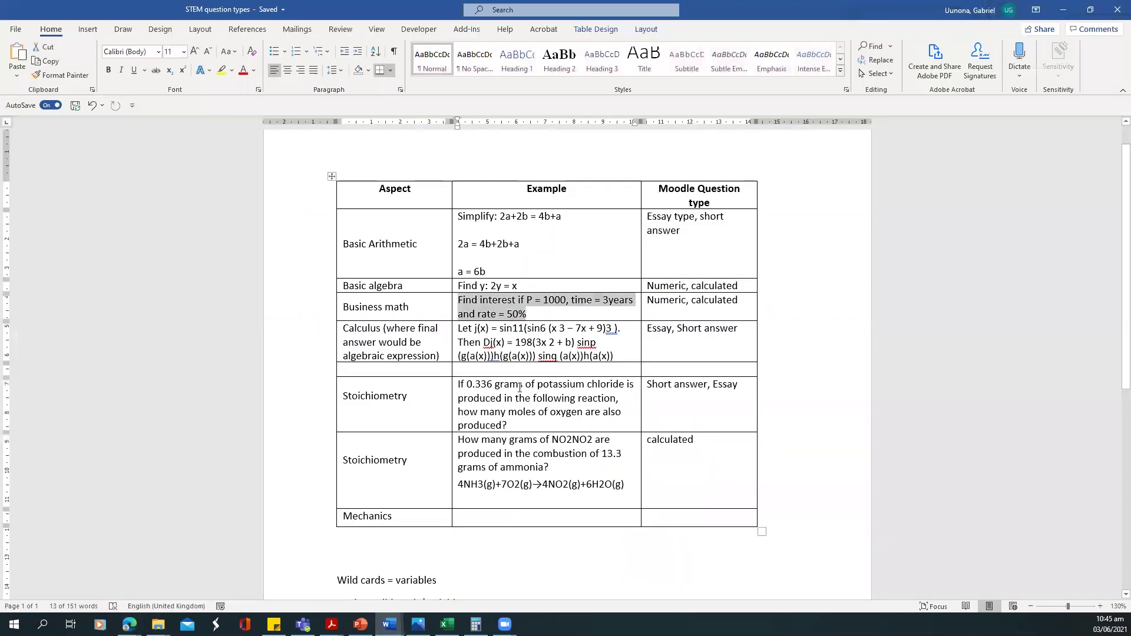
click(582, 482)
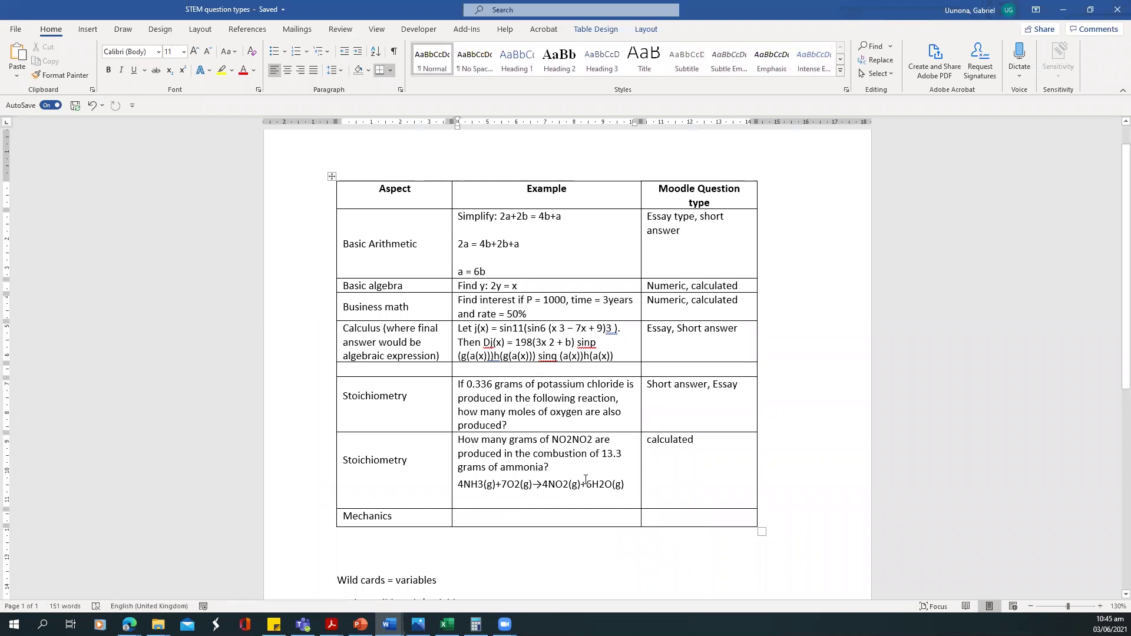
scroll(589, 479, up, 1)
scroll(591, 460, down, 7)
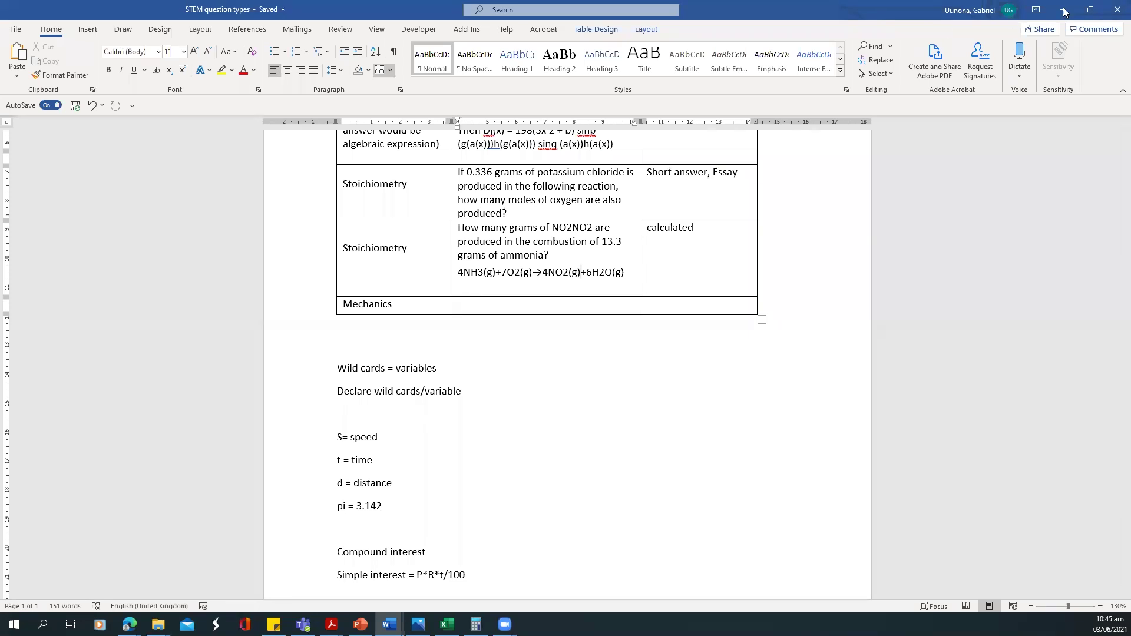
key(alt+Tab)
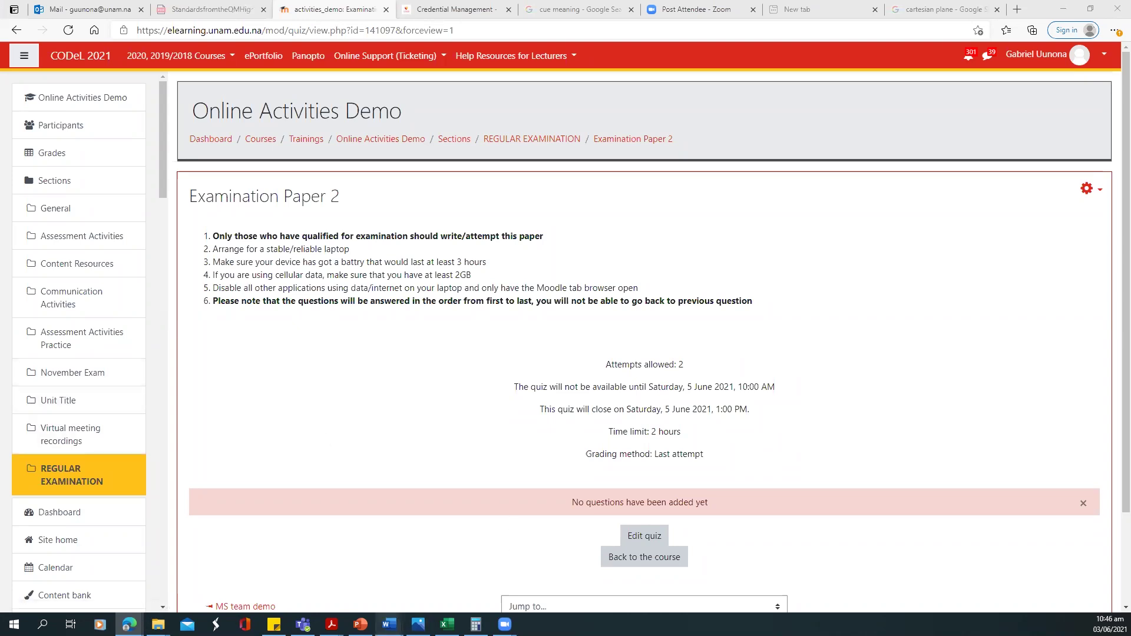
Step: Switch to the STEM question types Word document and scroll up to its table header
mouse_move(389, 624)
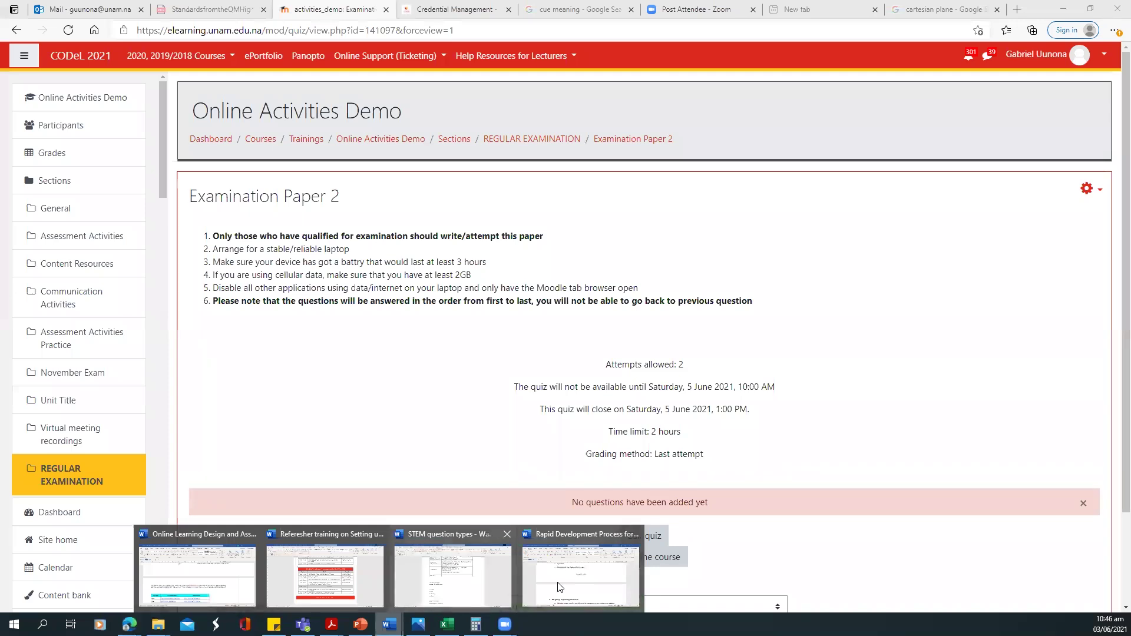
click(453, 574)
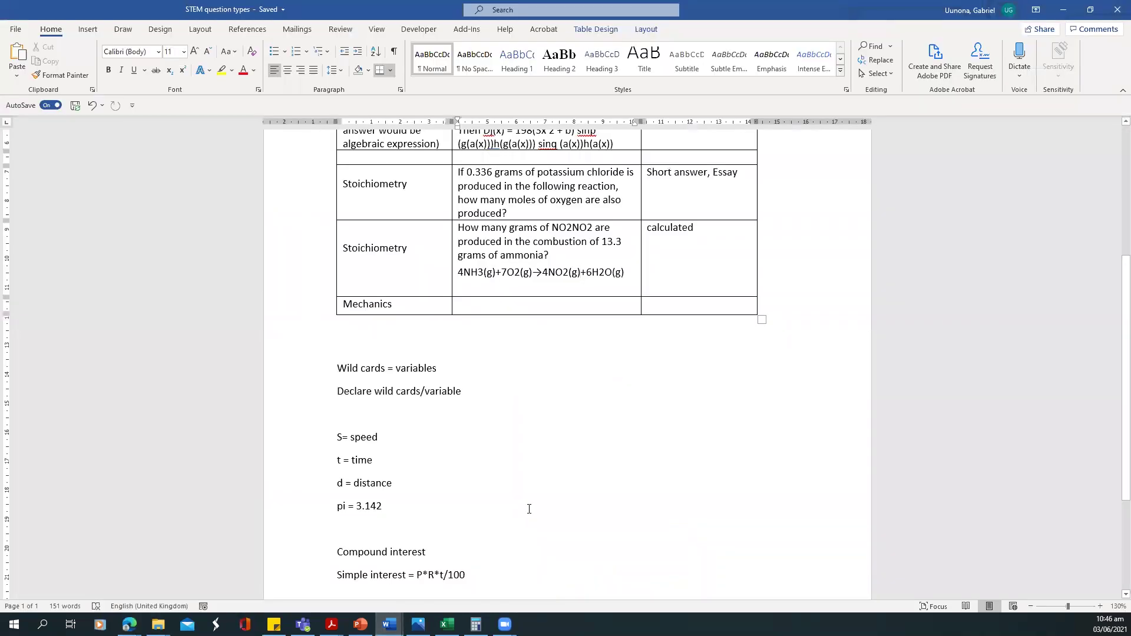
scroll(484, 485, up, 6)
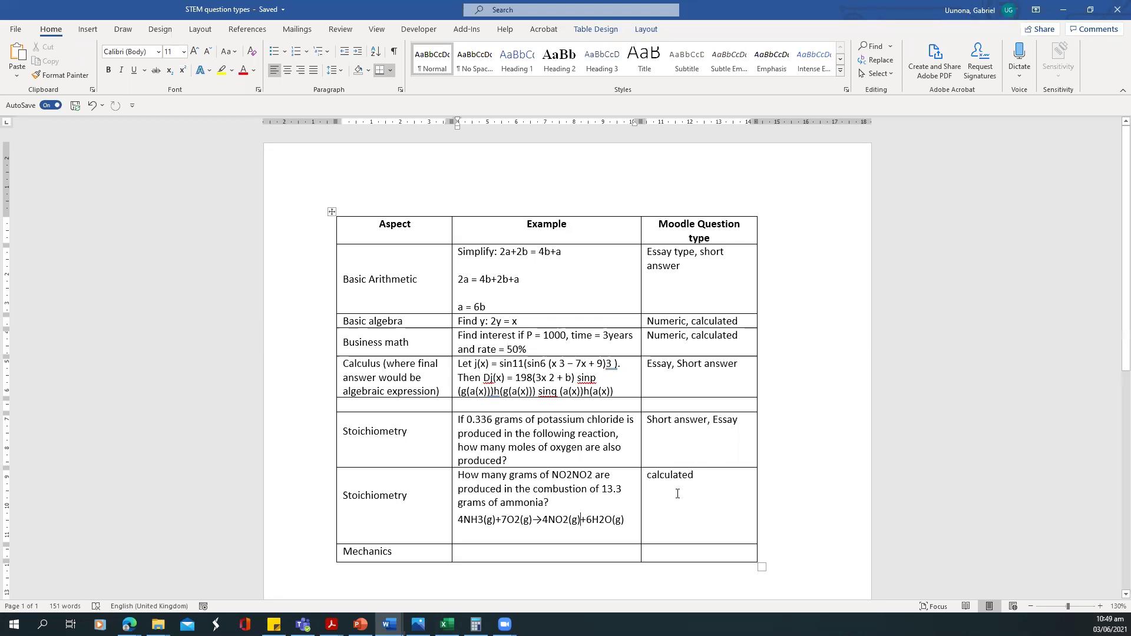
scroll(677, 494, down, 5)
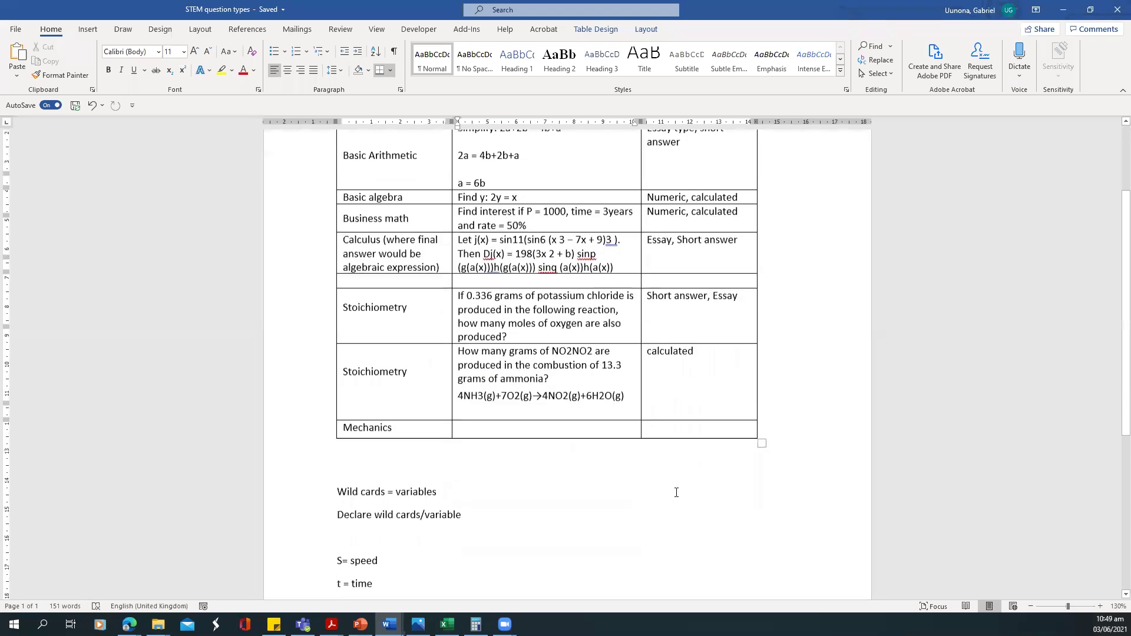
scroll(676, 493, down, 1)
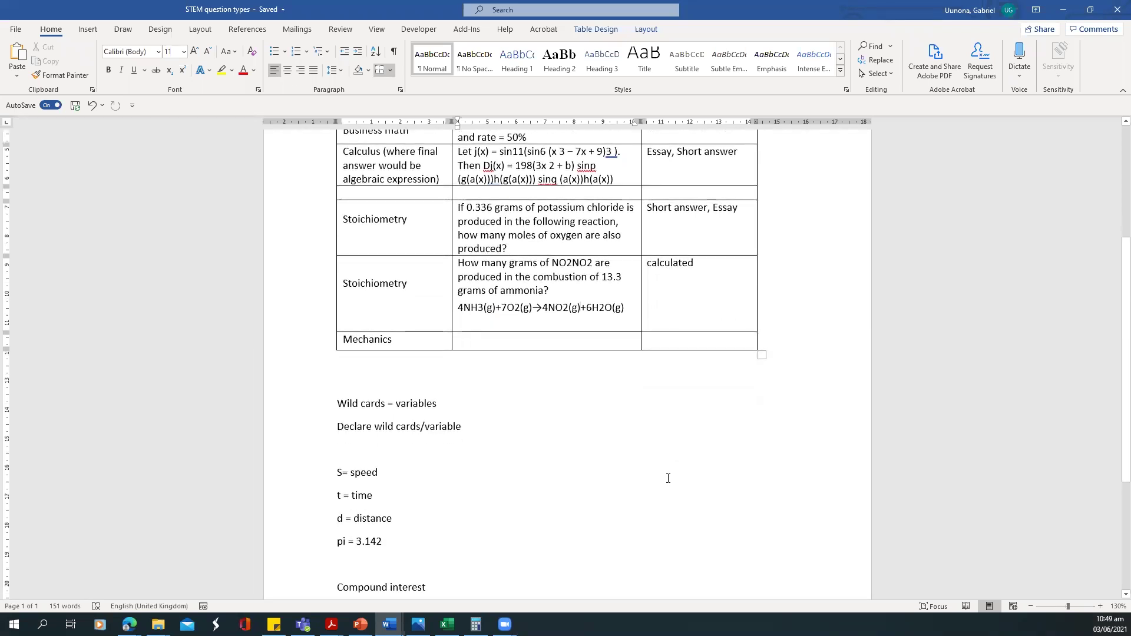
scroll(668, 479, up, 3)
scroll(668, 479, up, 2)
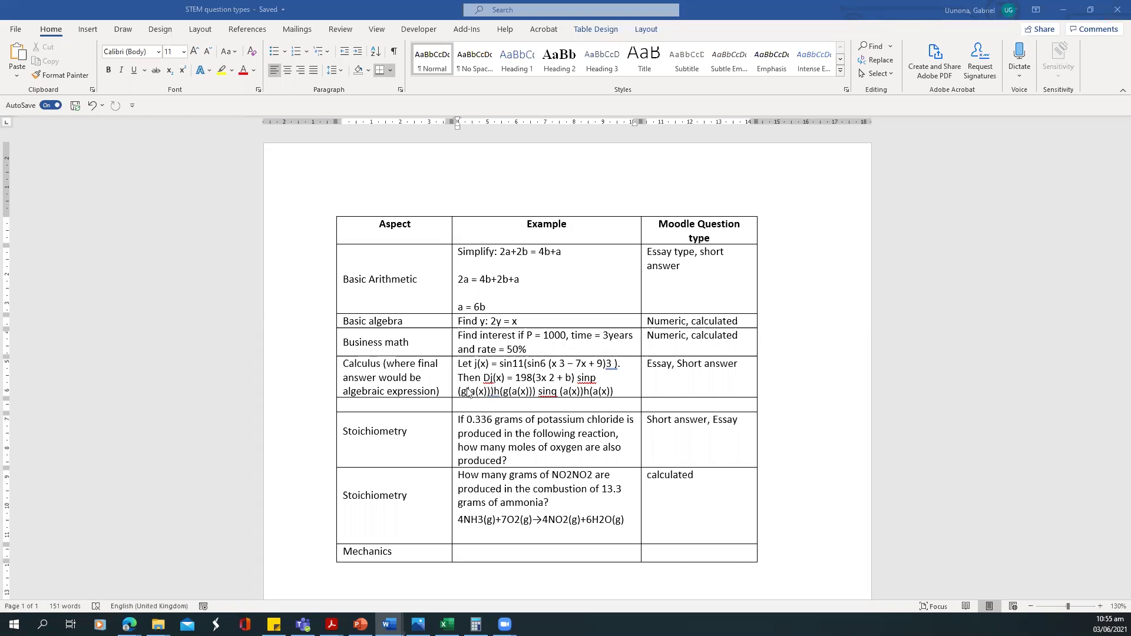
Step: Review the Calculus row, highlighting its description and the word Essay, then minimize Word
scroll(537, 416, down, 2)
scroll(494, 336, up, 2)
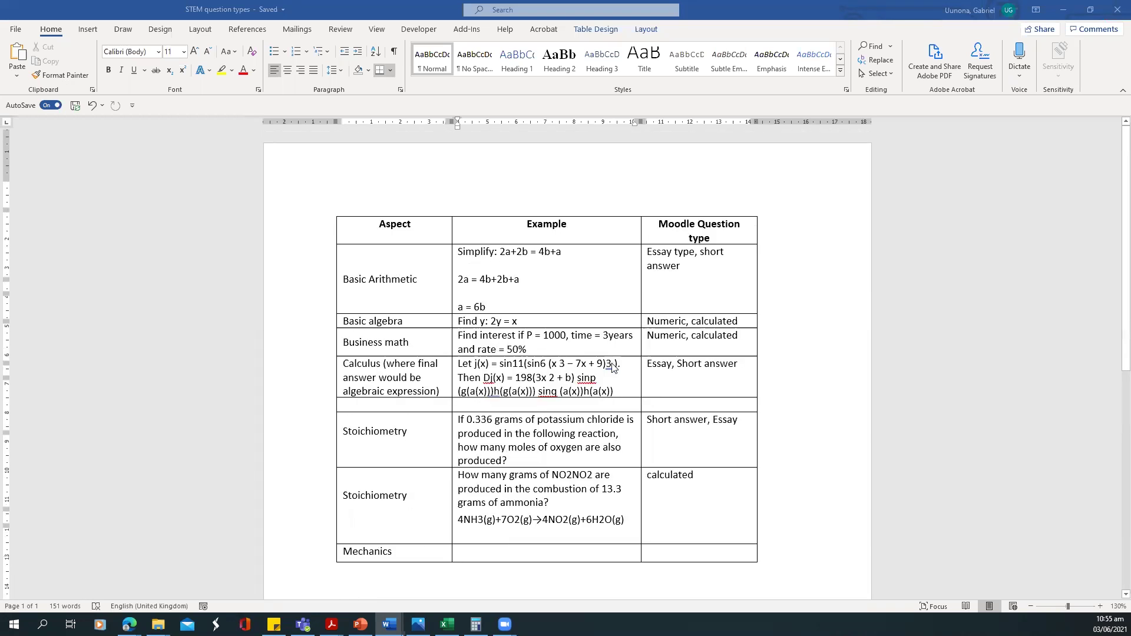
scroll(494, 336, down, 3)
scroll(400, 442, up, 3)
scroll(400, 442, down, 3)
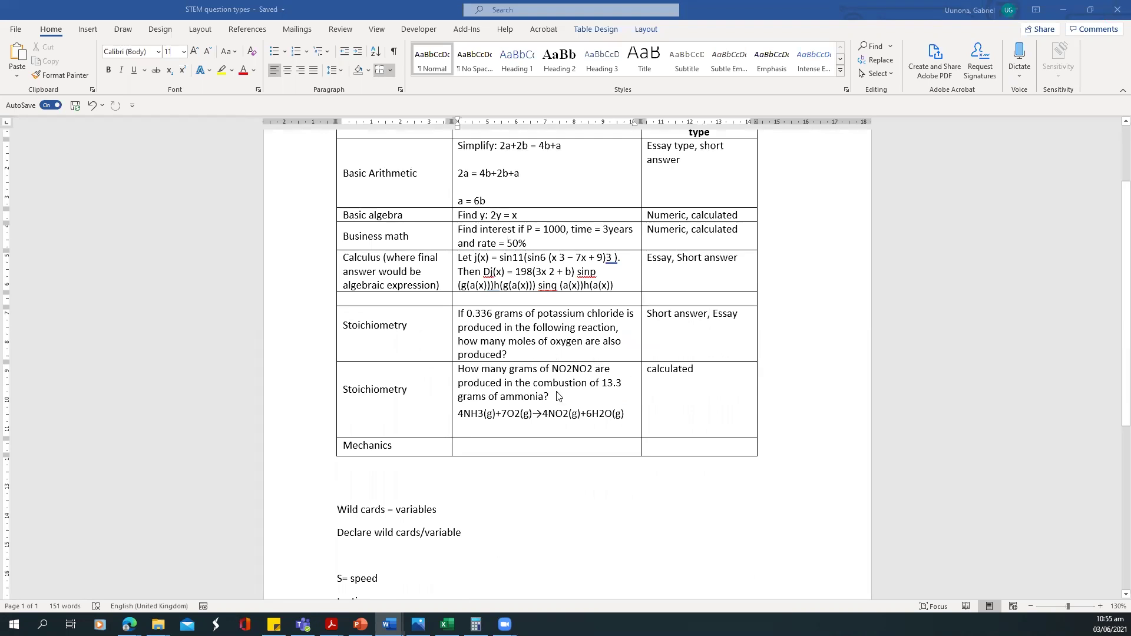
scroll(558, 396, up, 2)
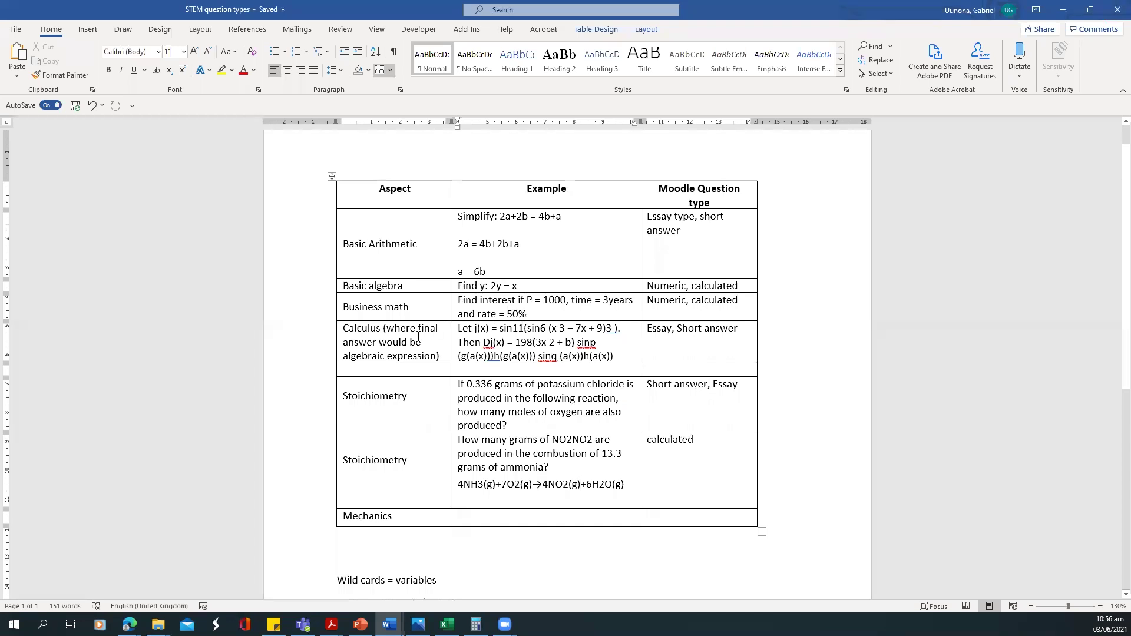
drag(364, 334, 439, 346)
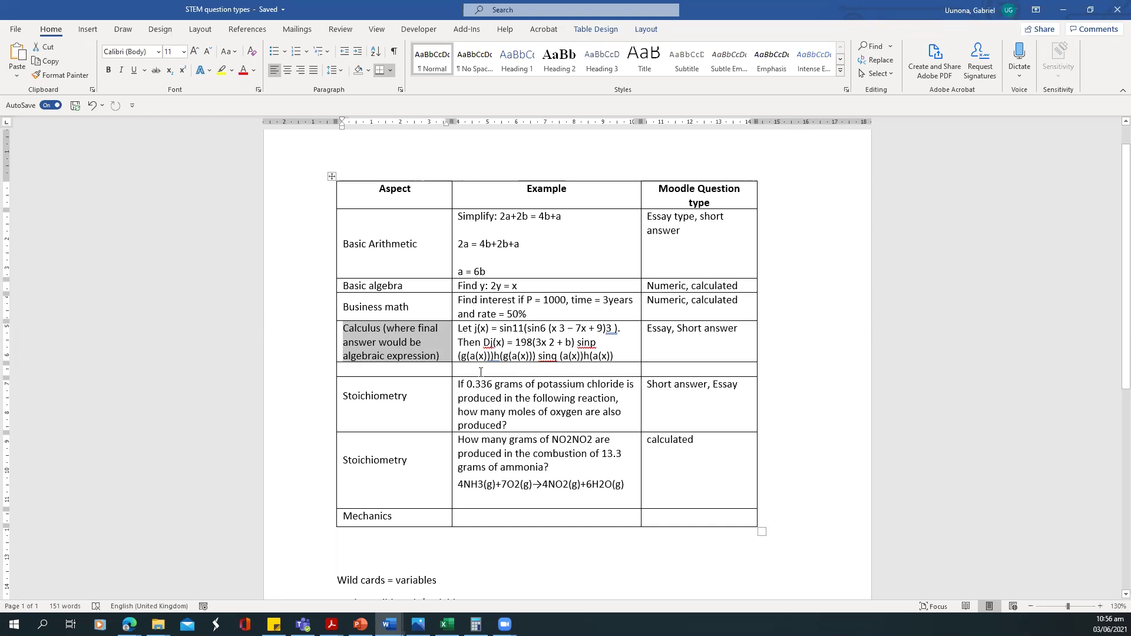
double_click(660, 328)
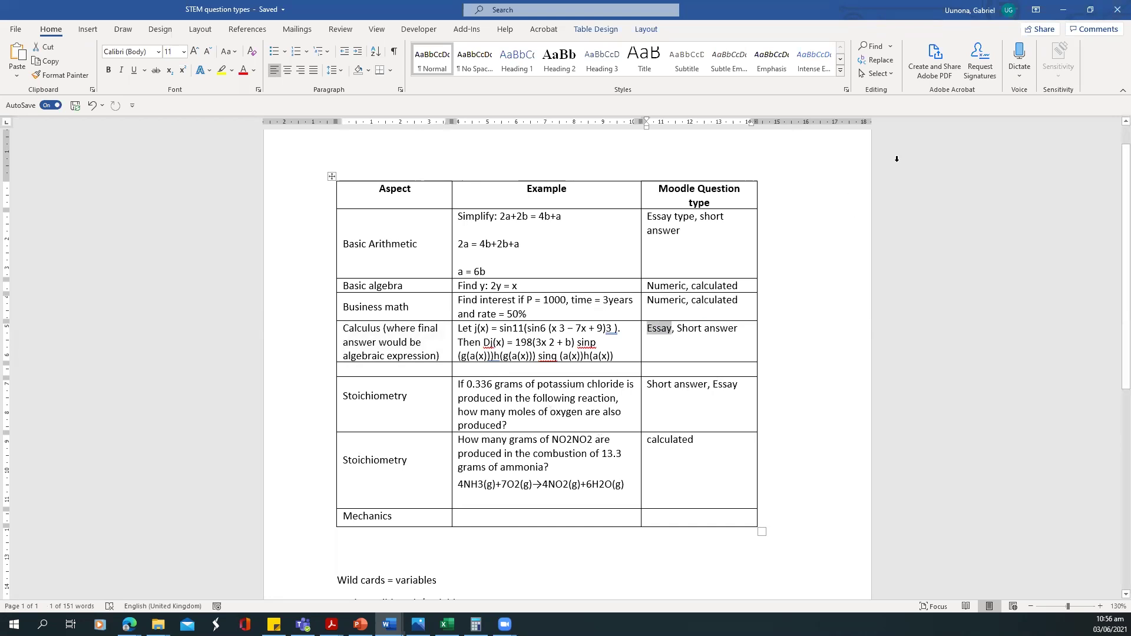
click(1061, 10)
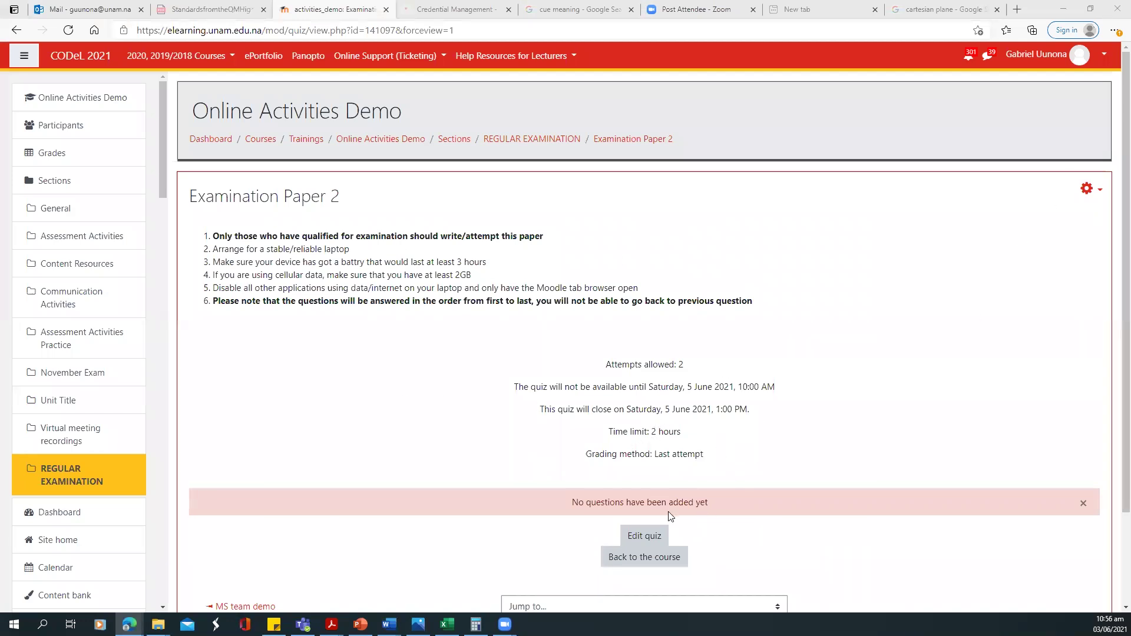
Step: Go to editing Examination Paper 2's questions and add a new Multiple choice question
click(1090, 190)
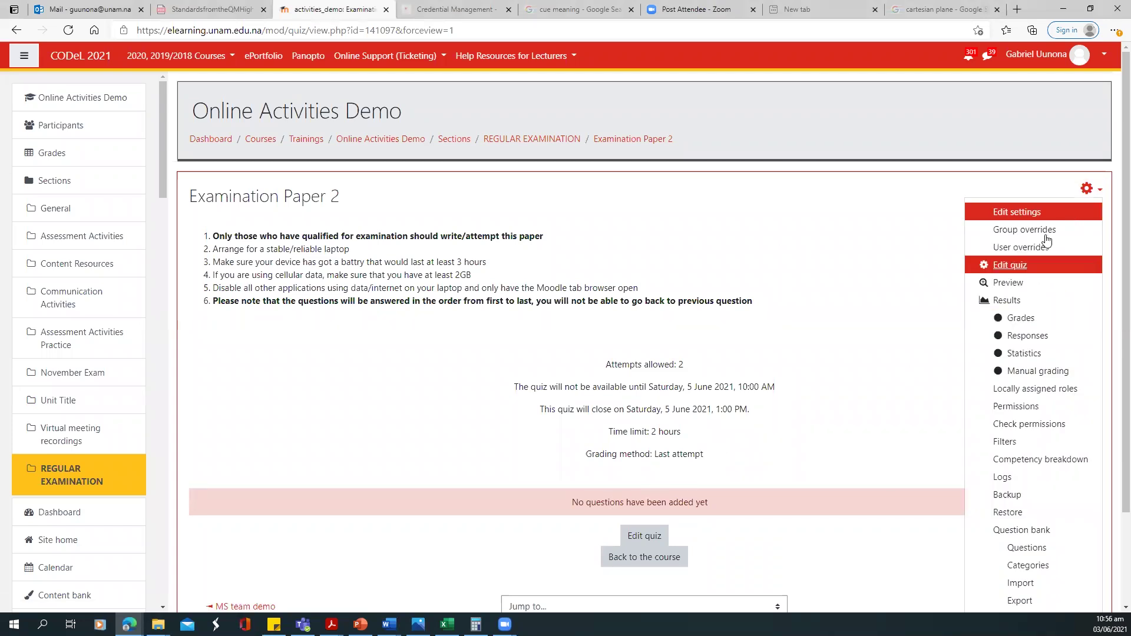
click(1018, 267)
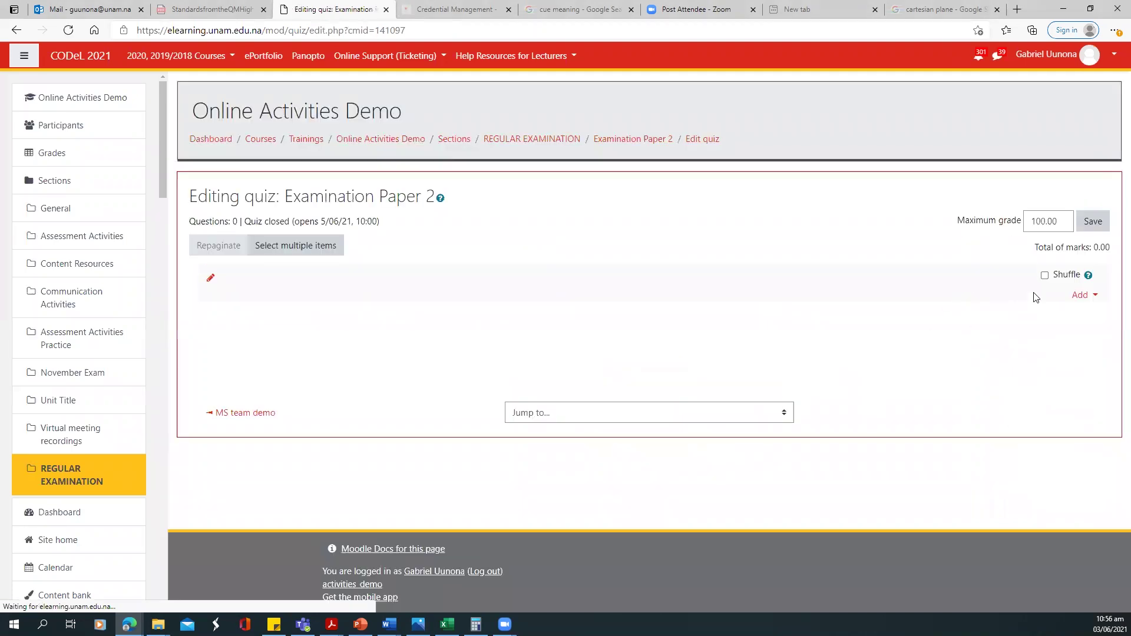
click(1093, 300)
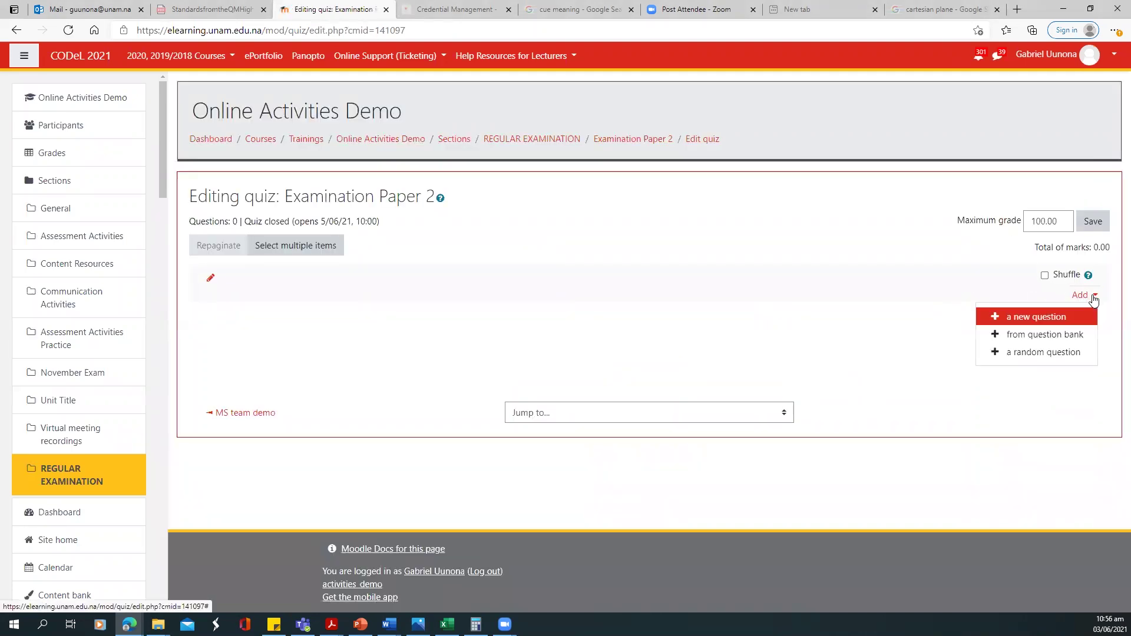
click(1033, 318)
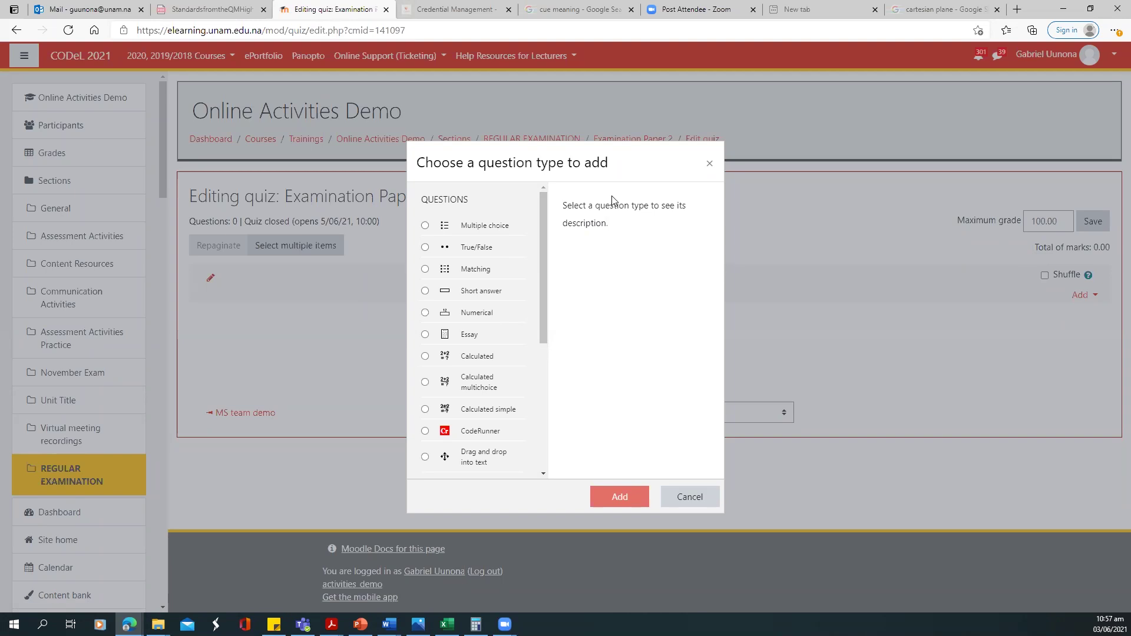
click(505, 229)
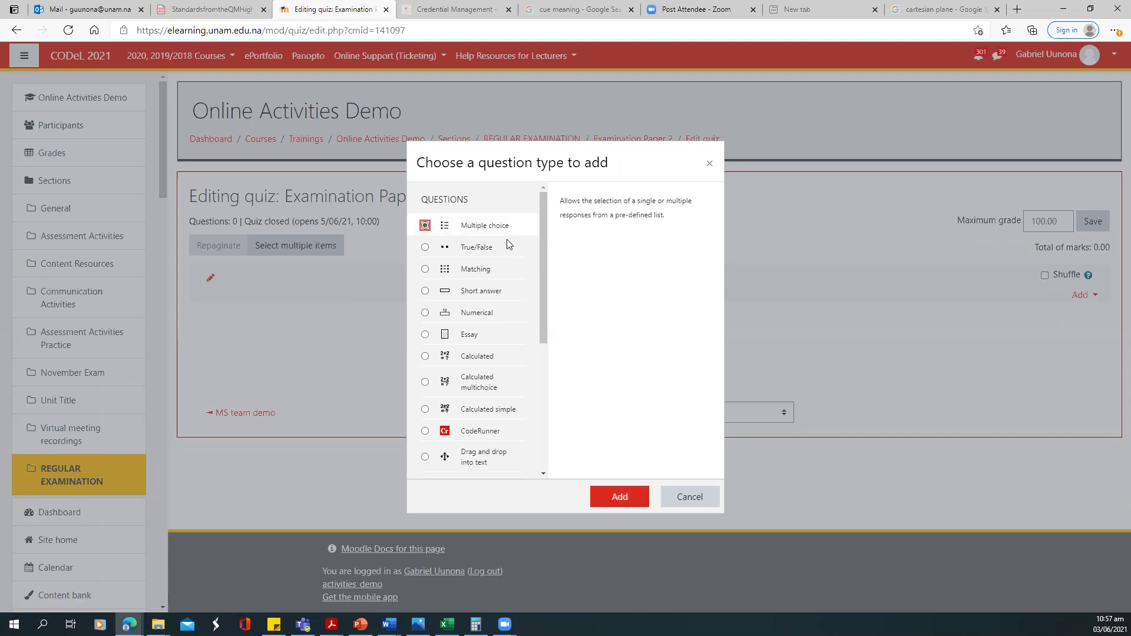
click(617, 499)
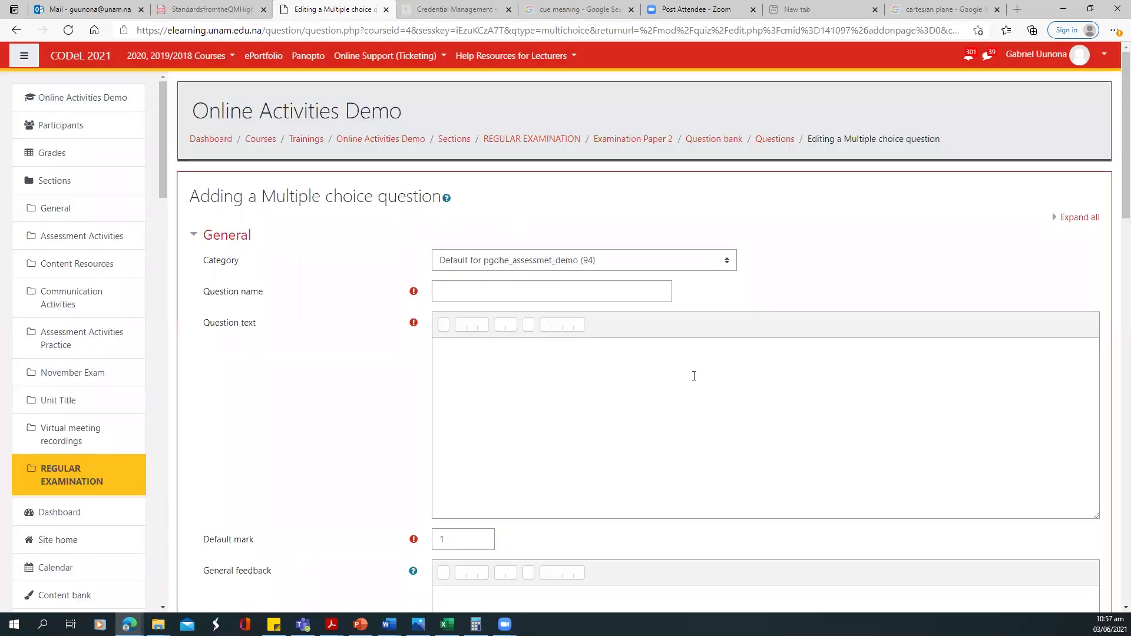
Step: Expand the Question text editor toolbar to all buttons and put the cursor in the text box
scroll(589, 354, down, 4)
scroll(572, 295, up, 2)
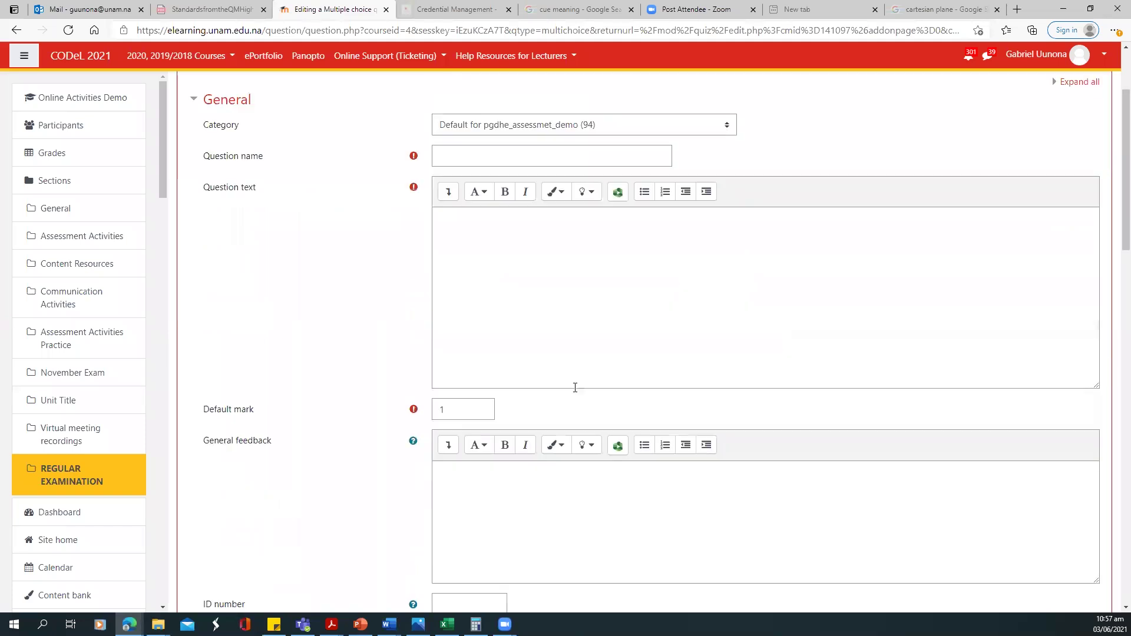
scroll(583, 412, up, 2)
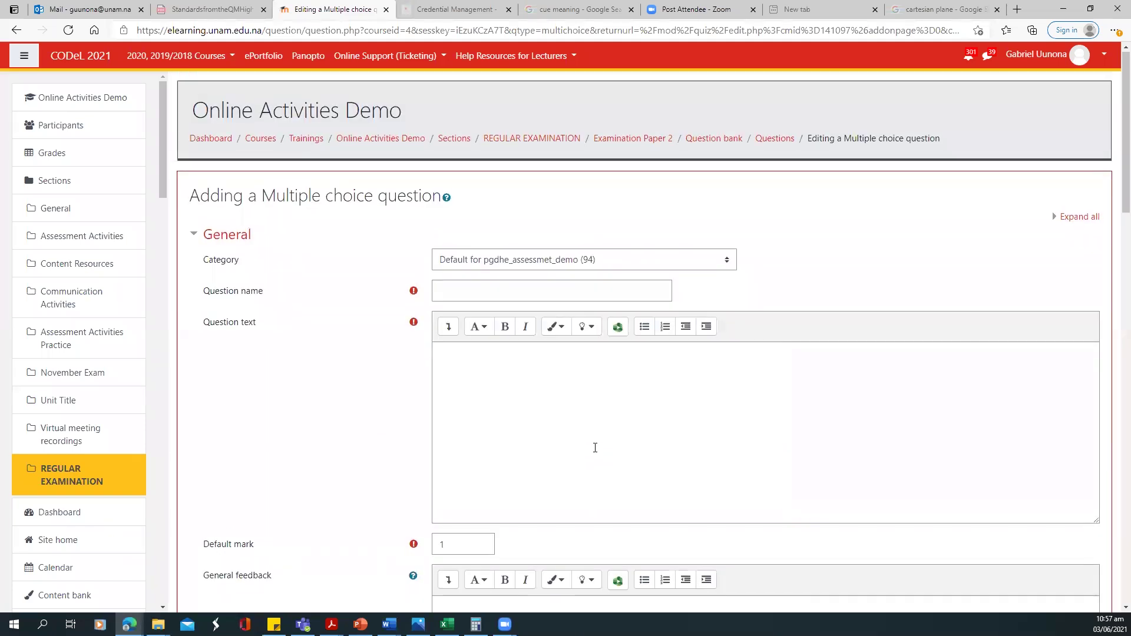
click(446, 327)
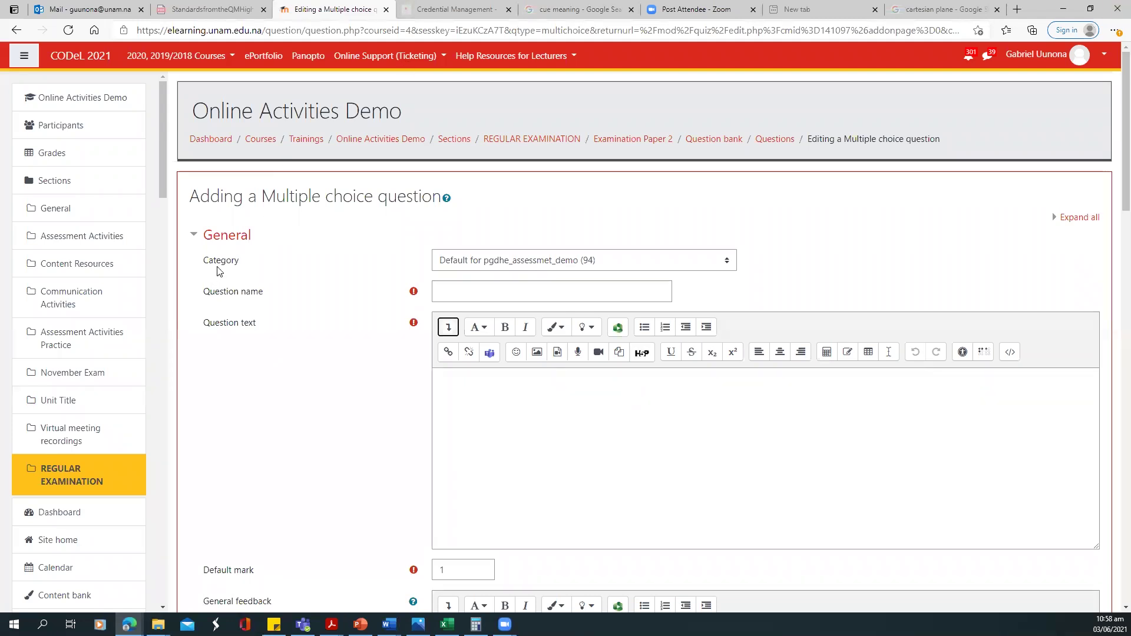
click(466, 392)
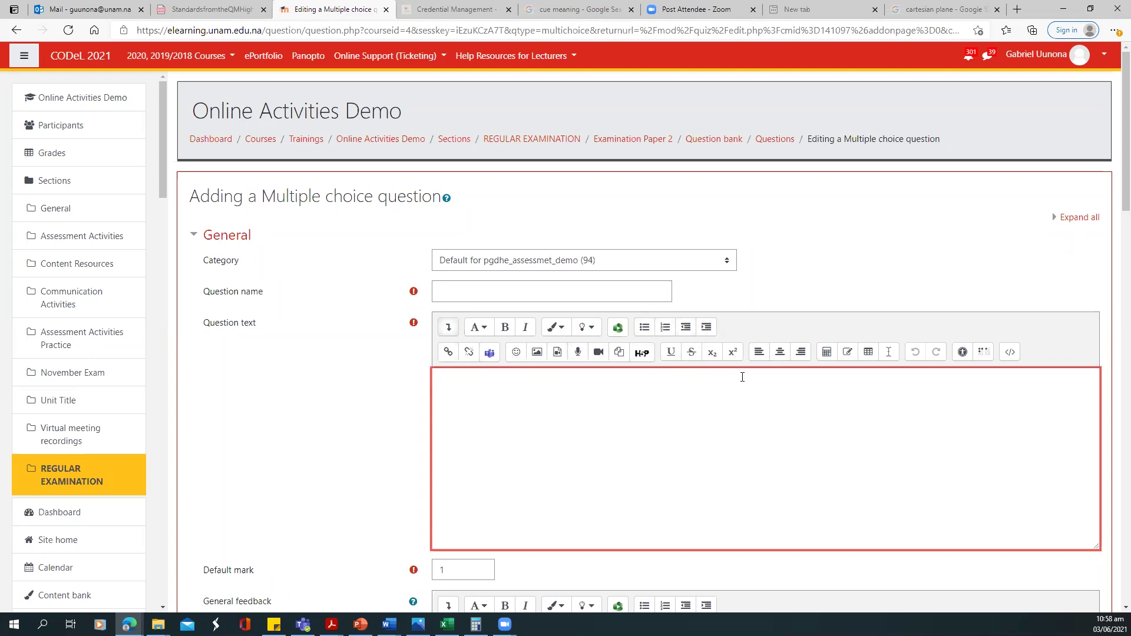
click(828, 355)
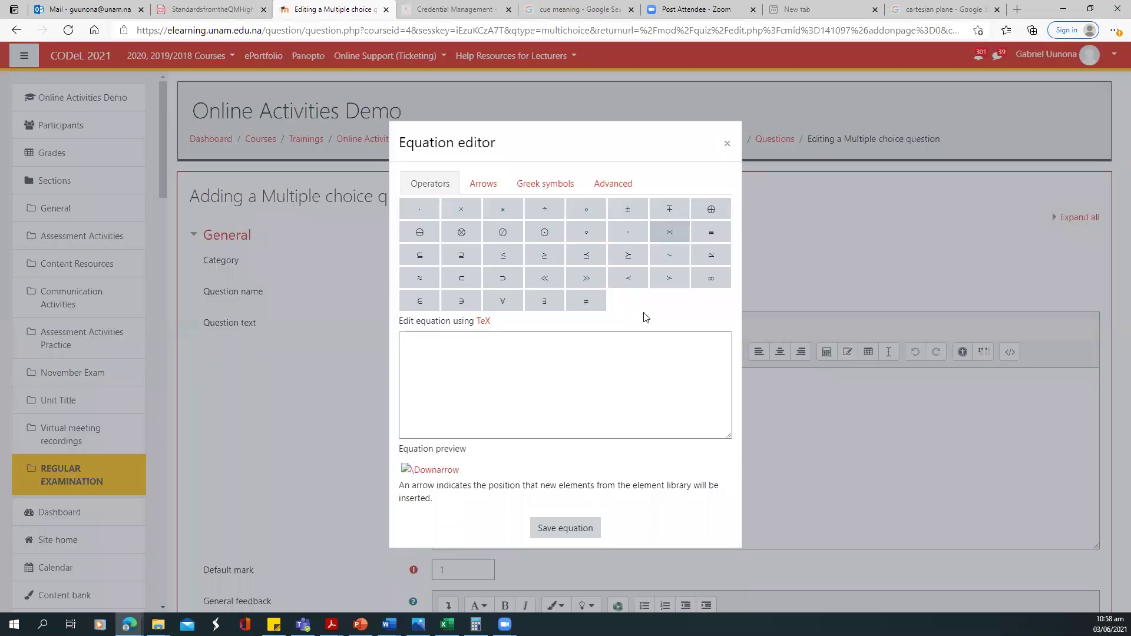
click(727, 144)
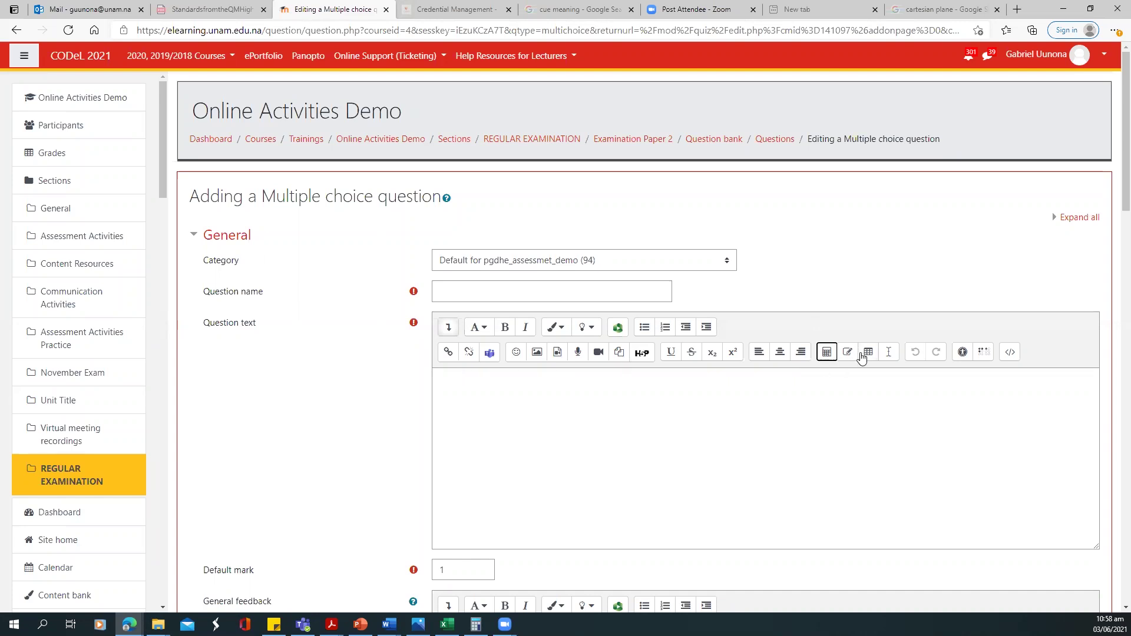
click(827, 352)
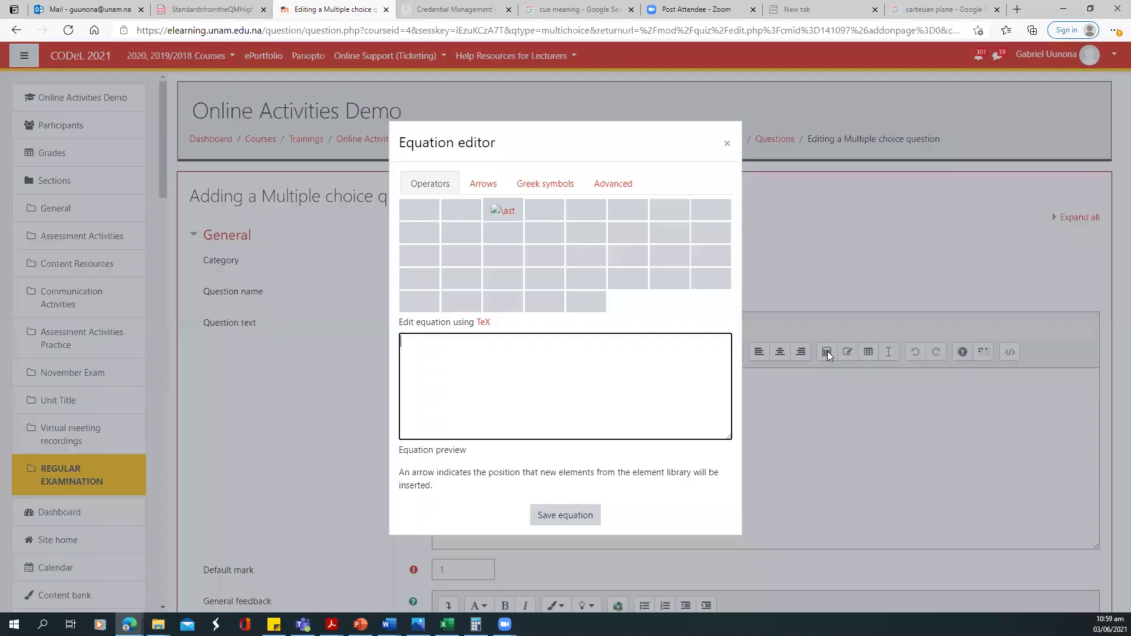
click(477, 188)
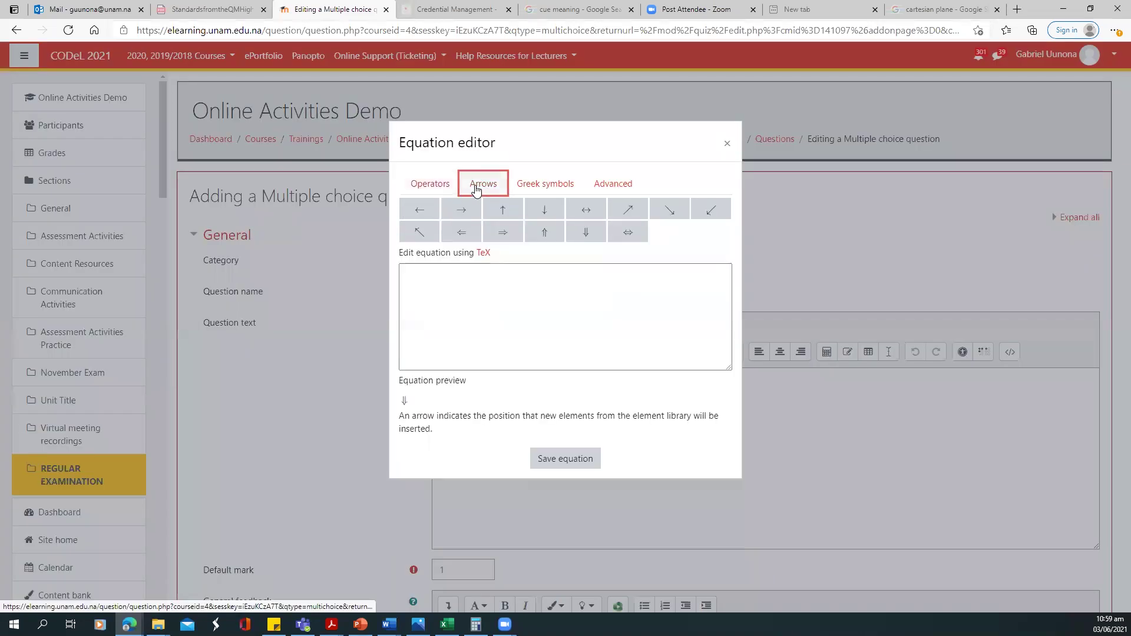
click(541, 188)
click(615, 188)
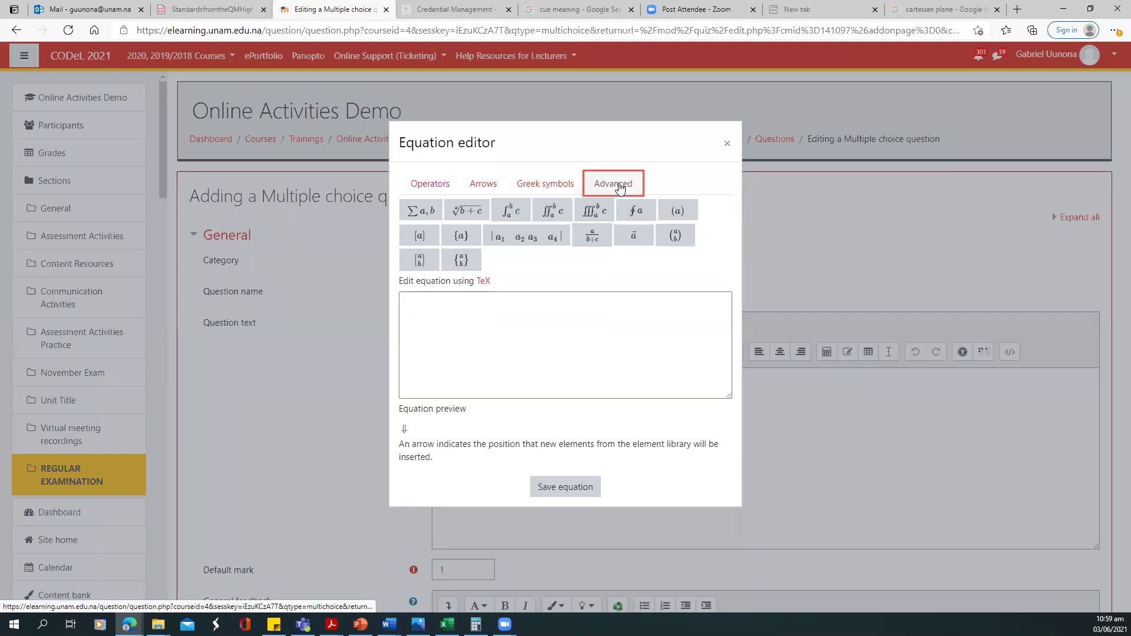
click(428, 190)
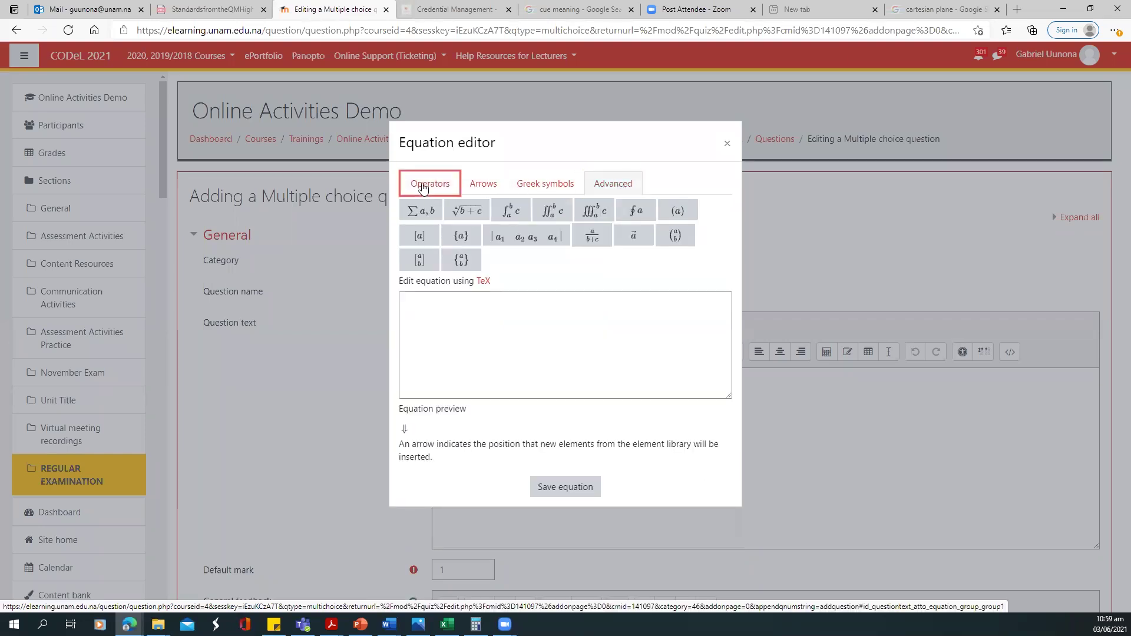
click(489, 184)
click(560, 185)
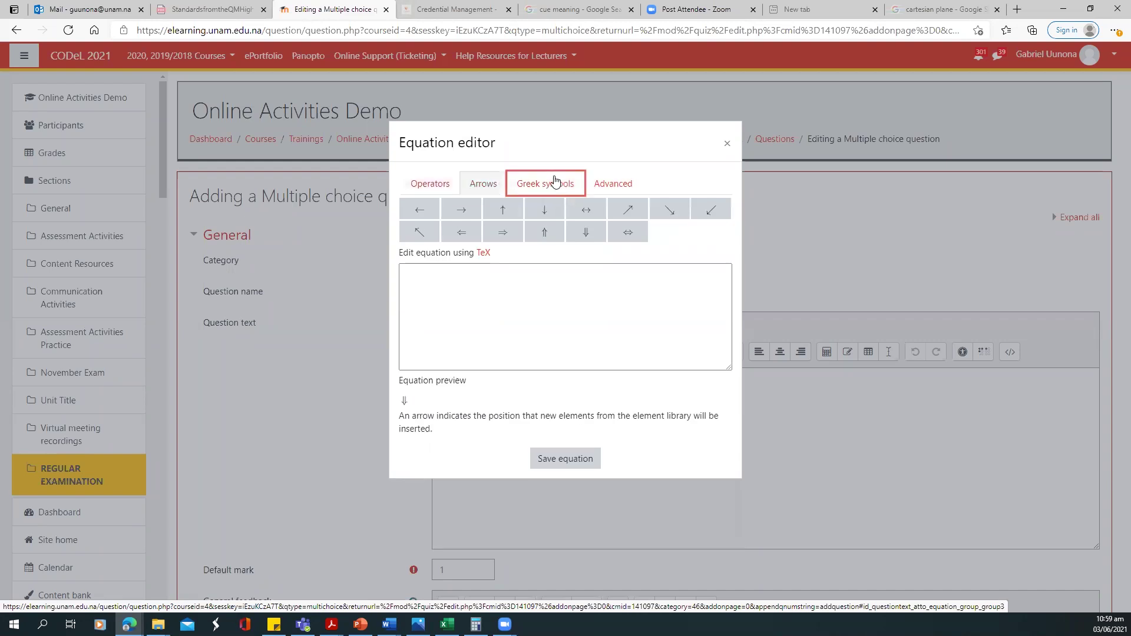
click(624, 183)
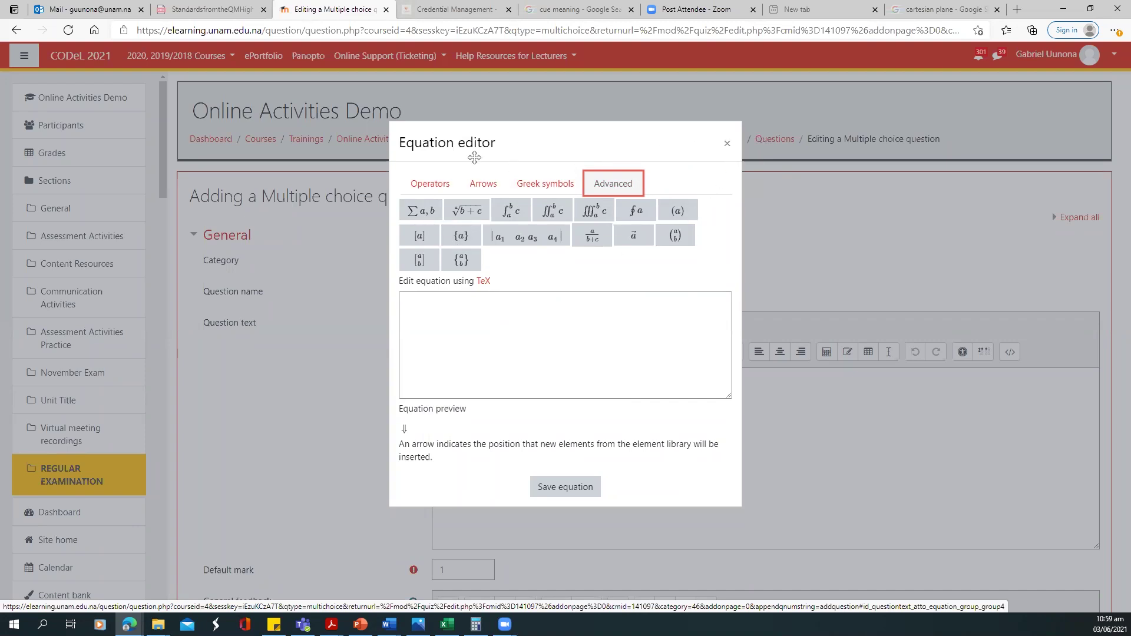
click(433, 184)
click(728, 143)
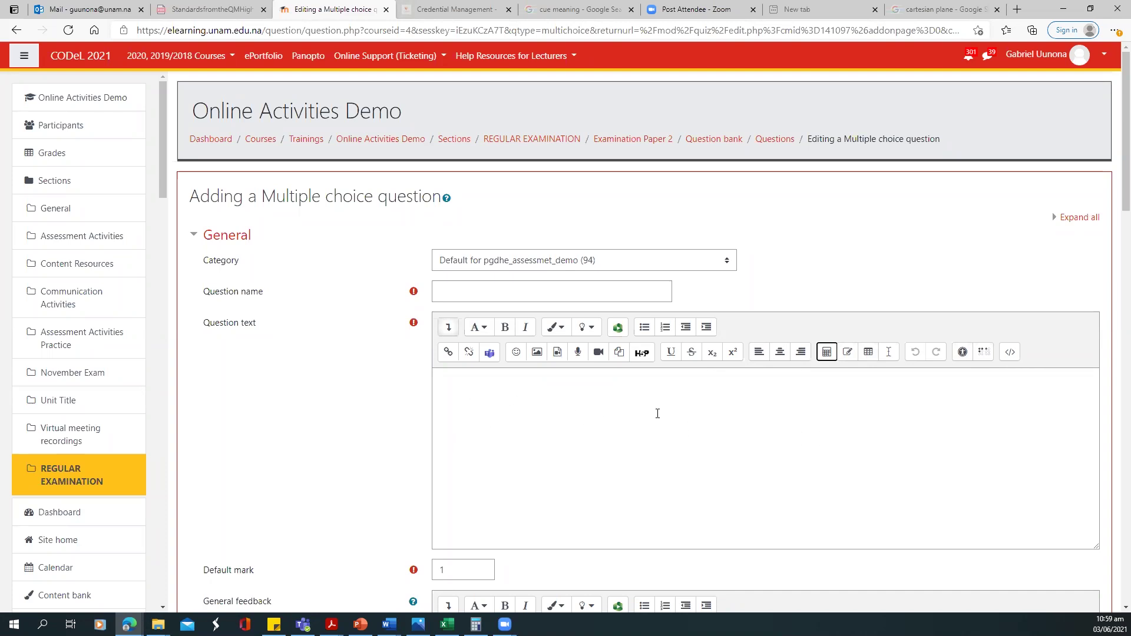
Step: Cancel the multiple choice form without saving, returning to 'Editing quiz' with 0 questions
scroll(758, 424, down, 4)
scroll(689, 308, up, 2)
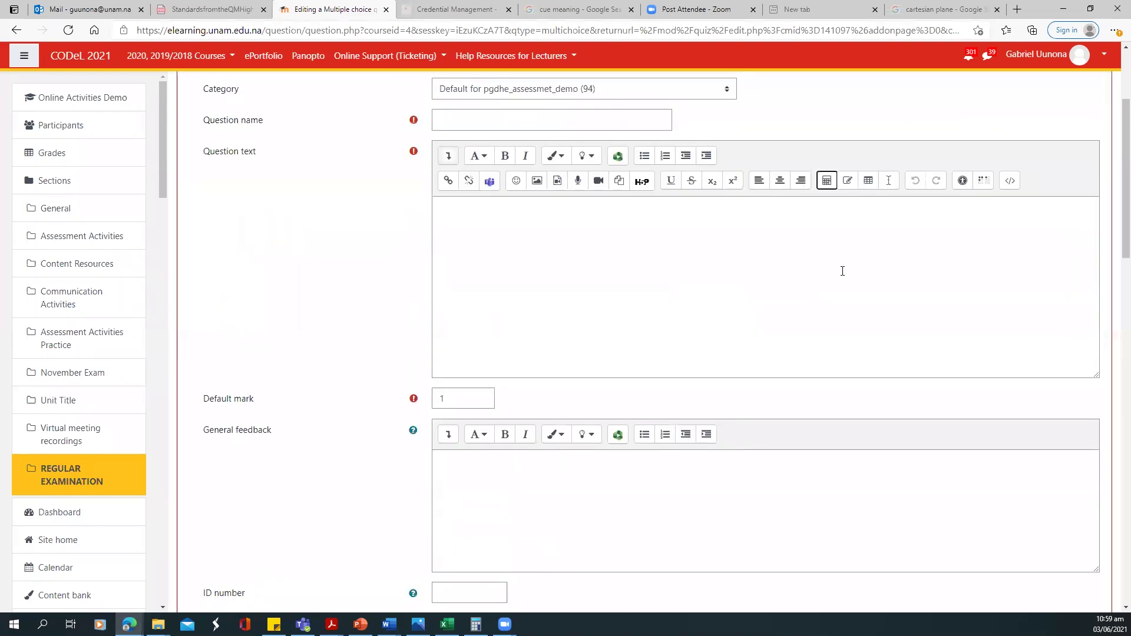
scroll(684, 355, up, 3)
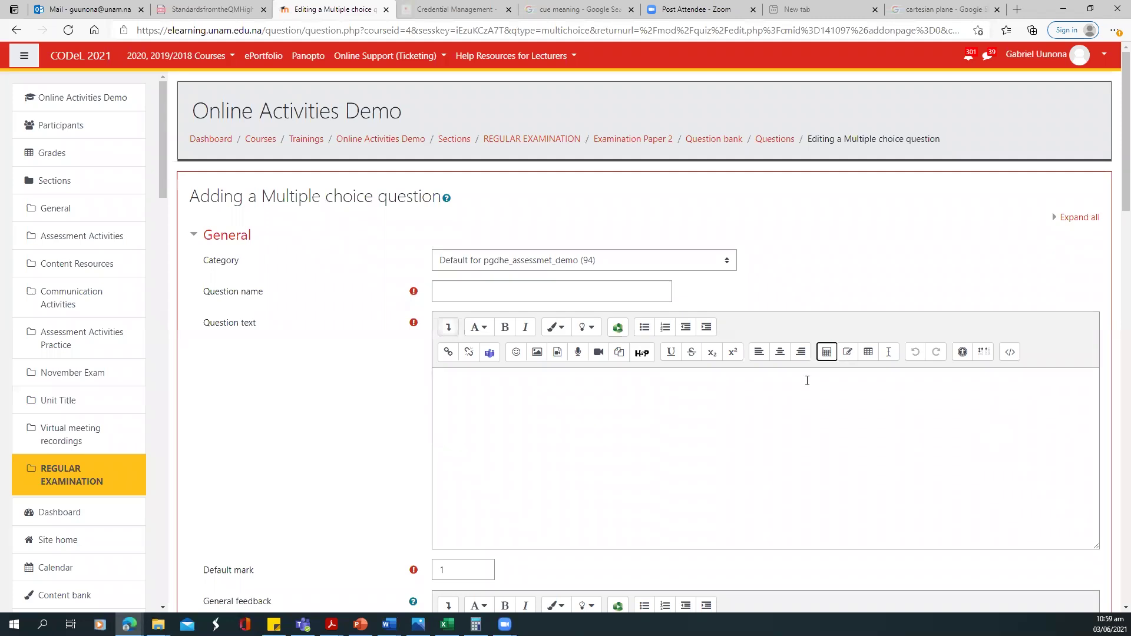
scroll(642, 330, down, 8)
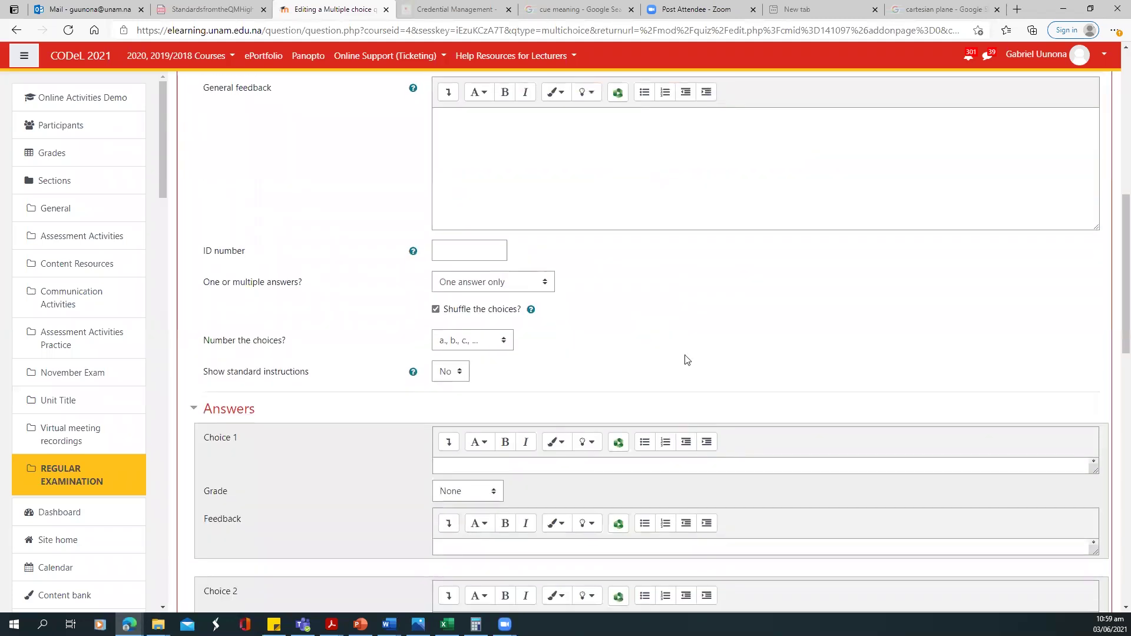
scroll(687, 360, up, 5)
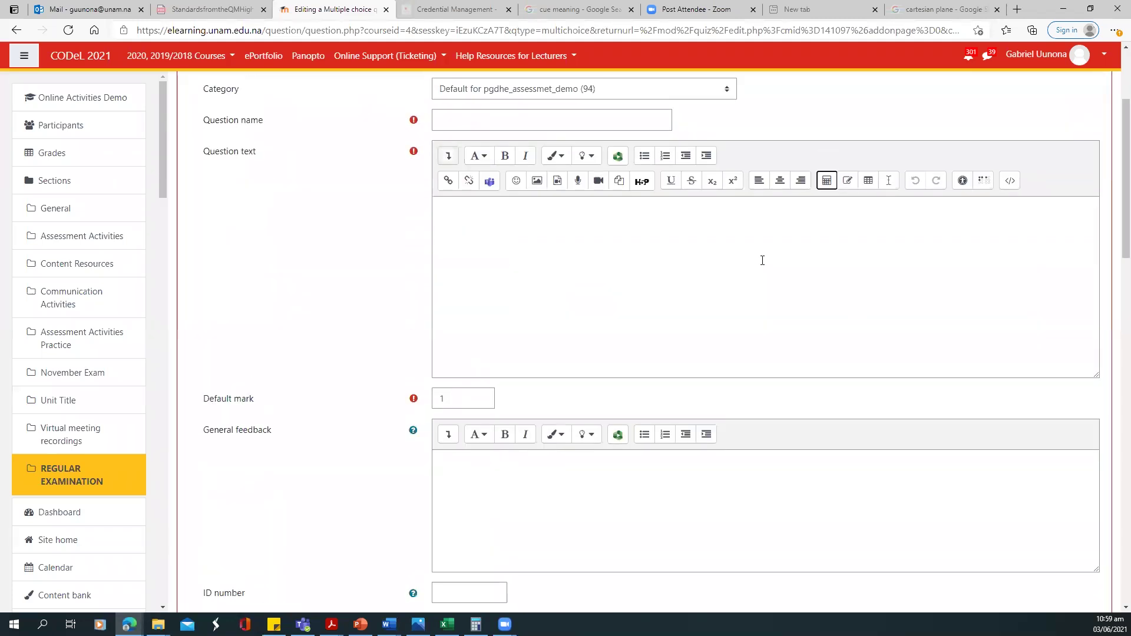
scroll(607, 215, up, 3)
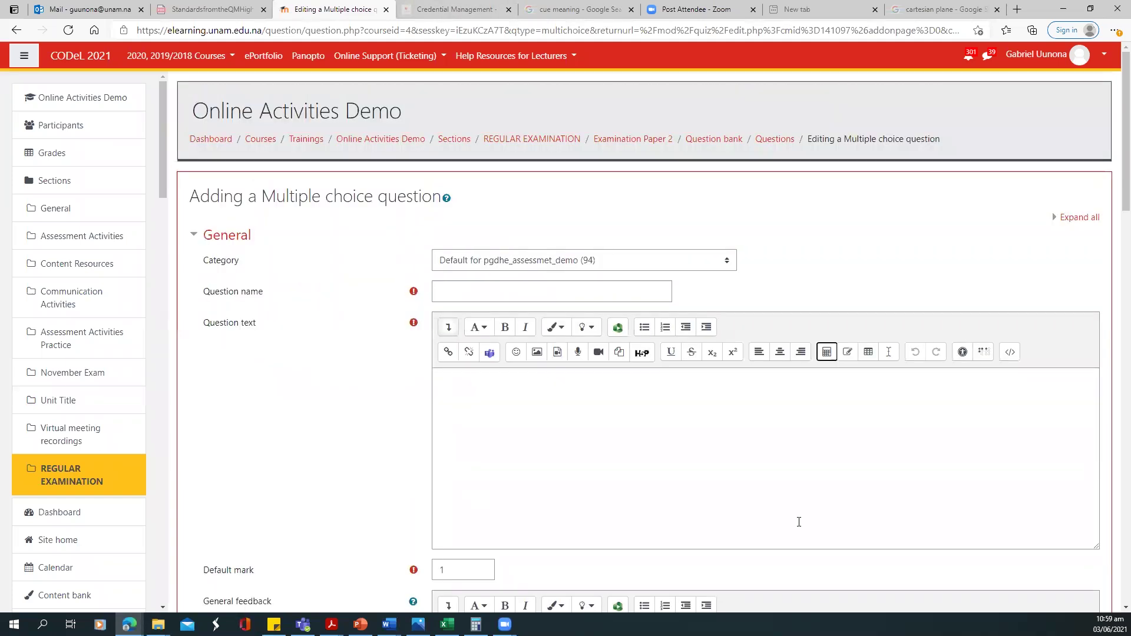
scroll(676, 521, down, 7)
scroll(677, 521, down, 20)
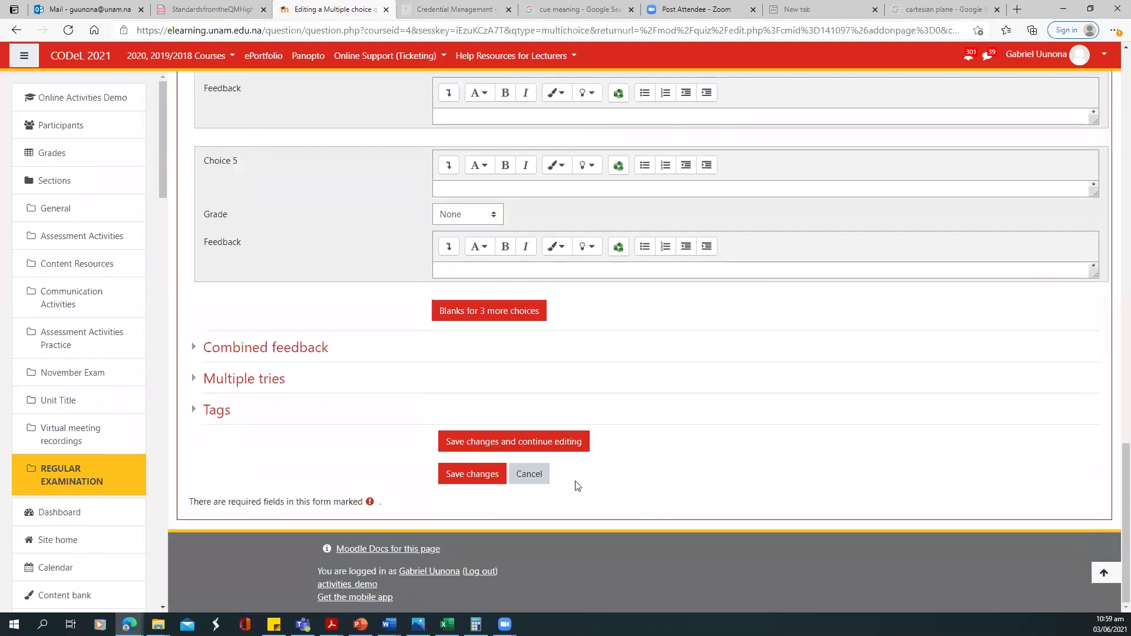
click(529, 474)
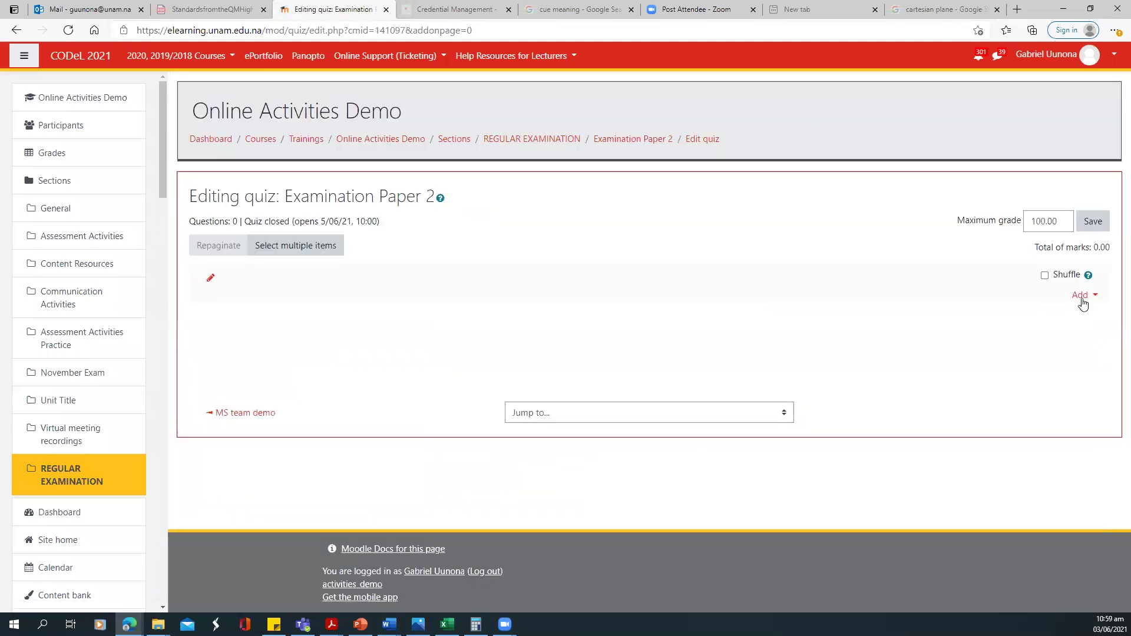
click(1082, 295)
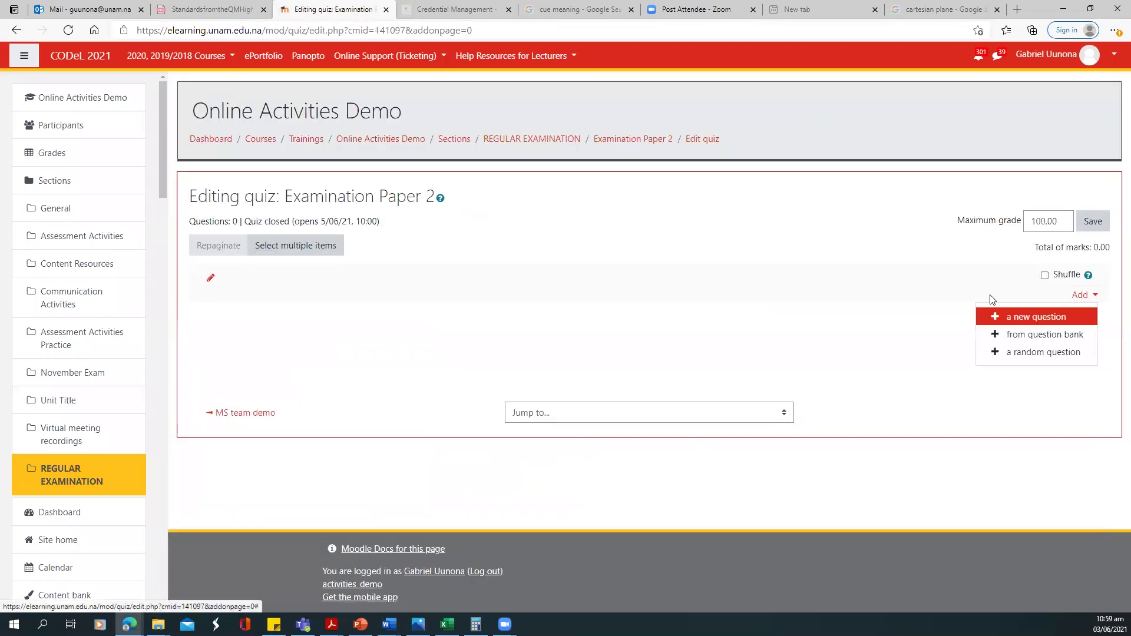
click(1048, 318)
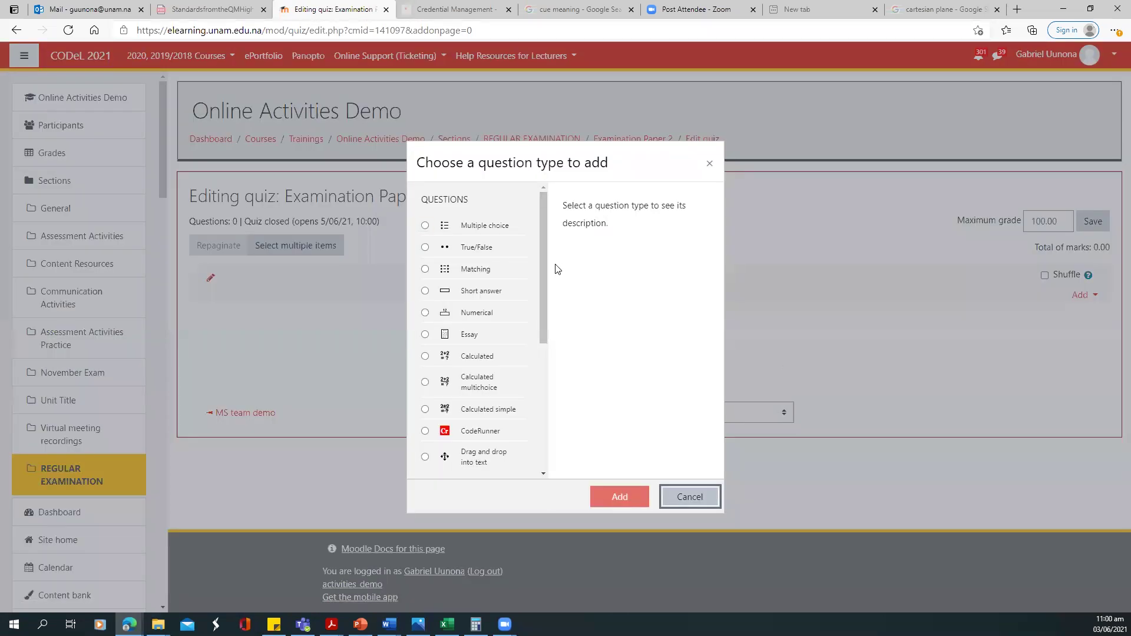
drag(543, 237, 565, 380)
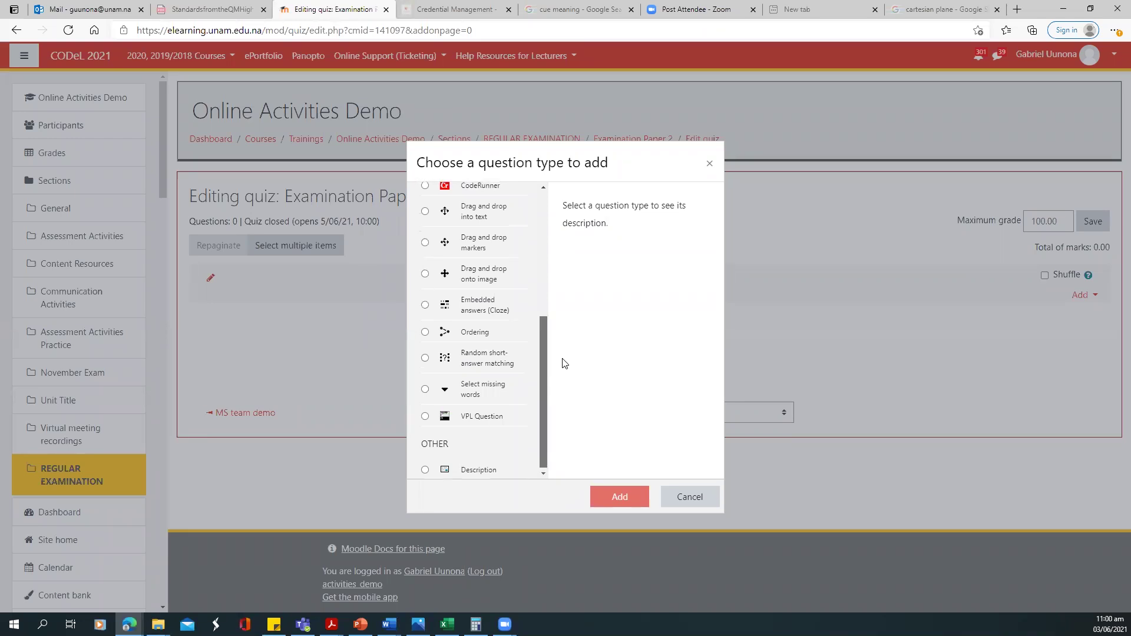
scroll(564, 361, up, 1)
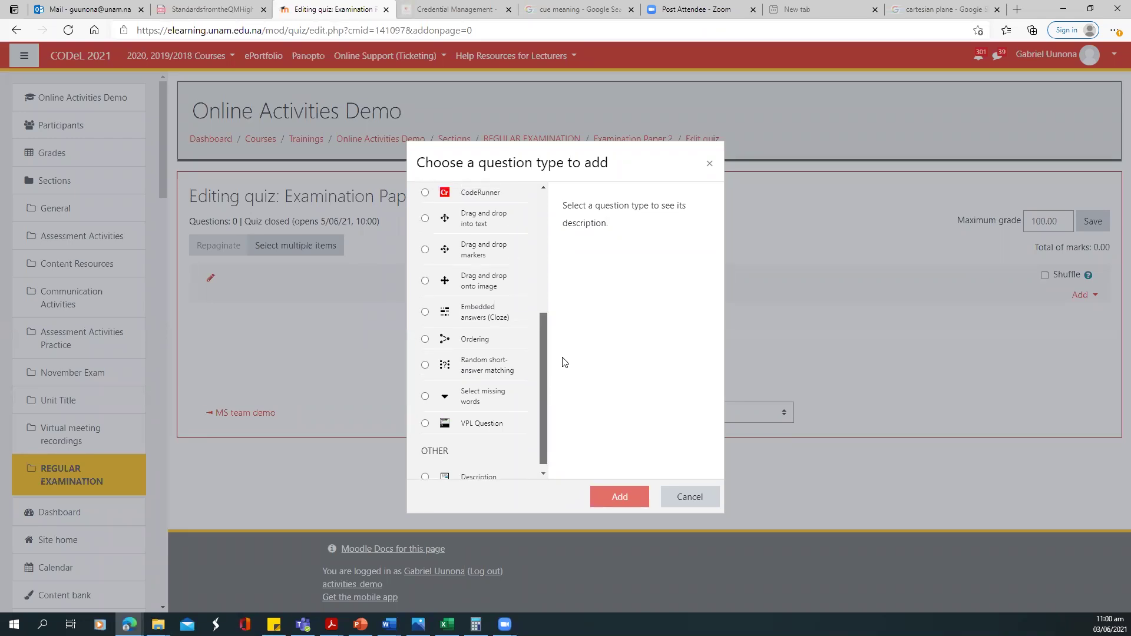
scroll(568, 359, up, 1)
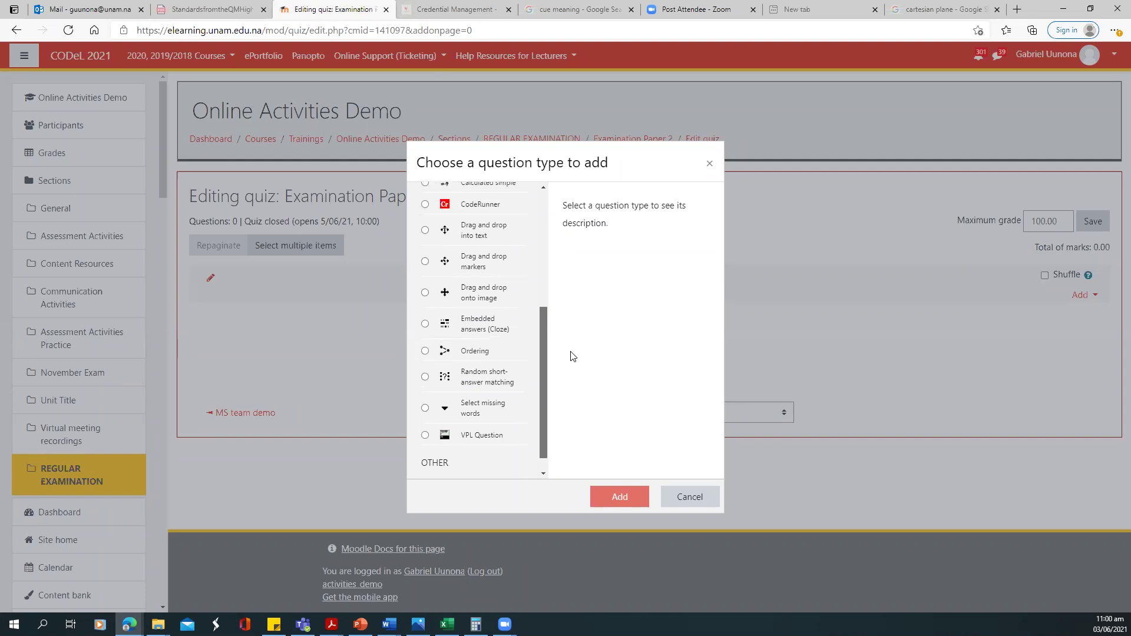
scroll(573, 355, up, 1)
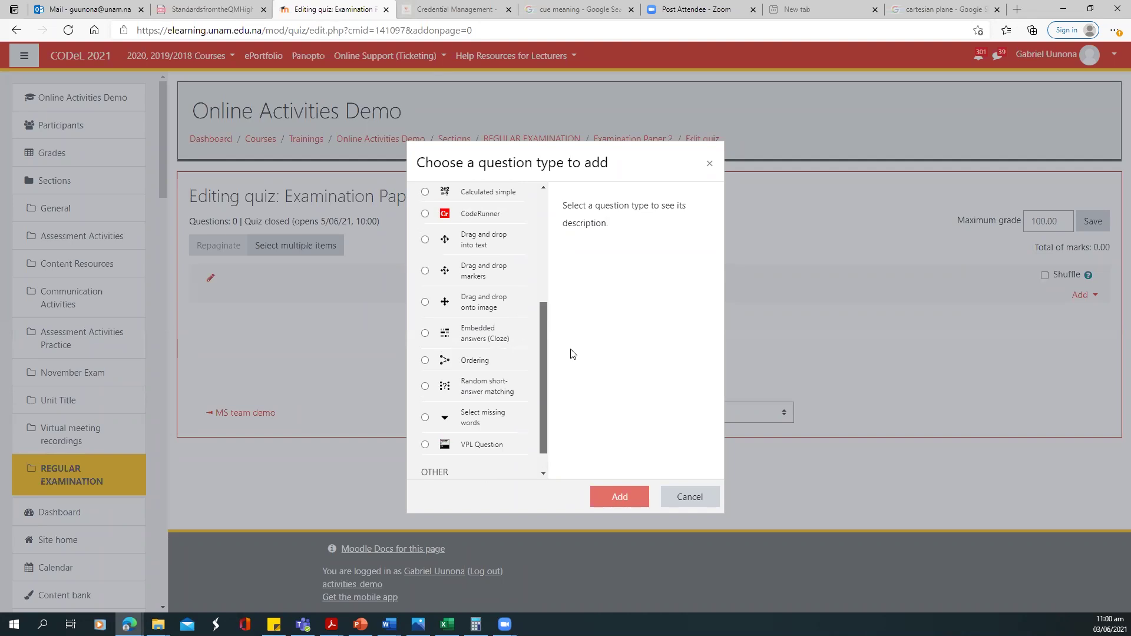
scroll(572, 347, up, 2)
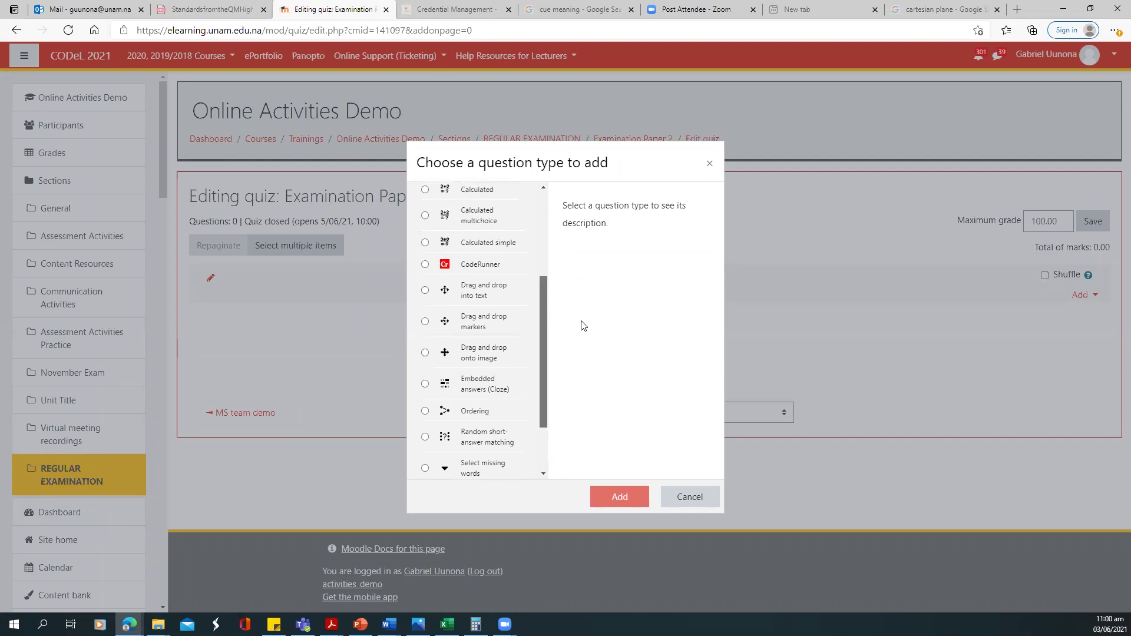
scroll(583, 312, up, 2)
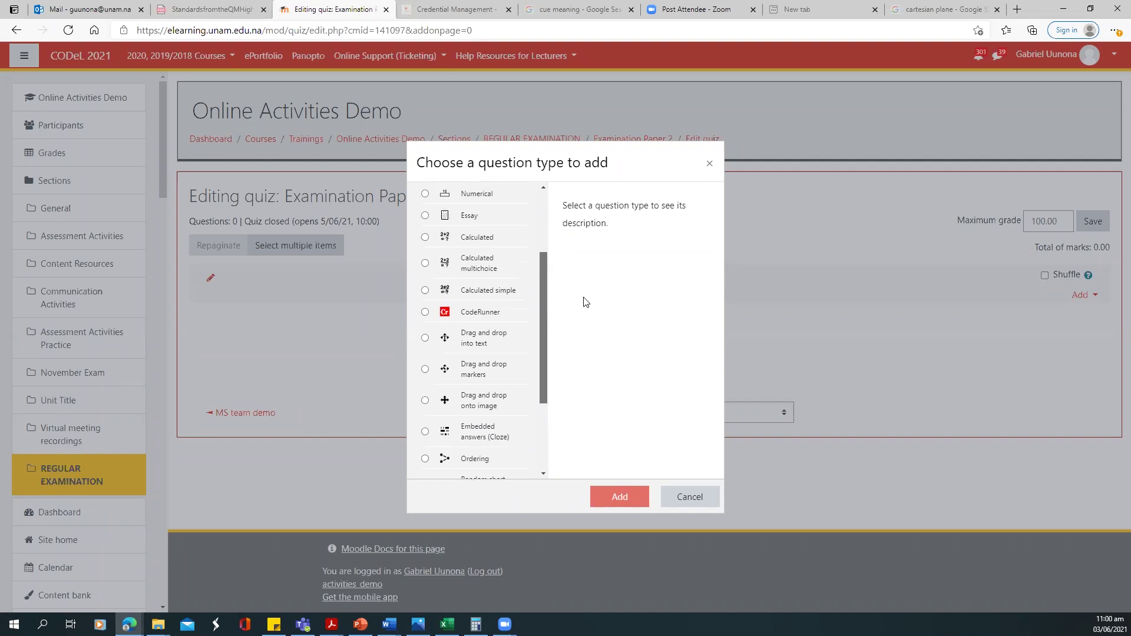
scroll(586, 296, up, 3)
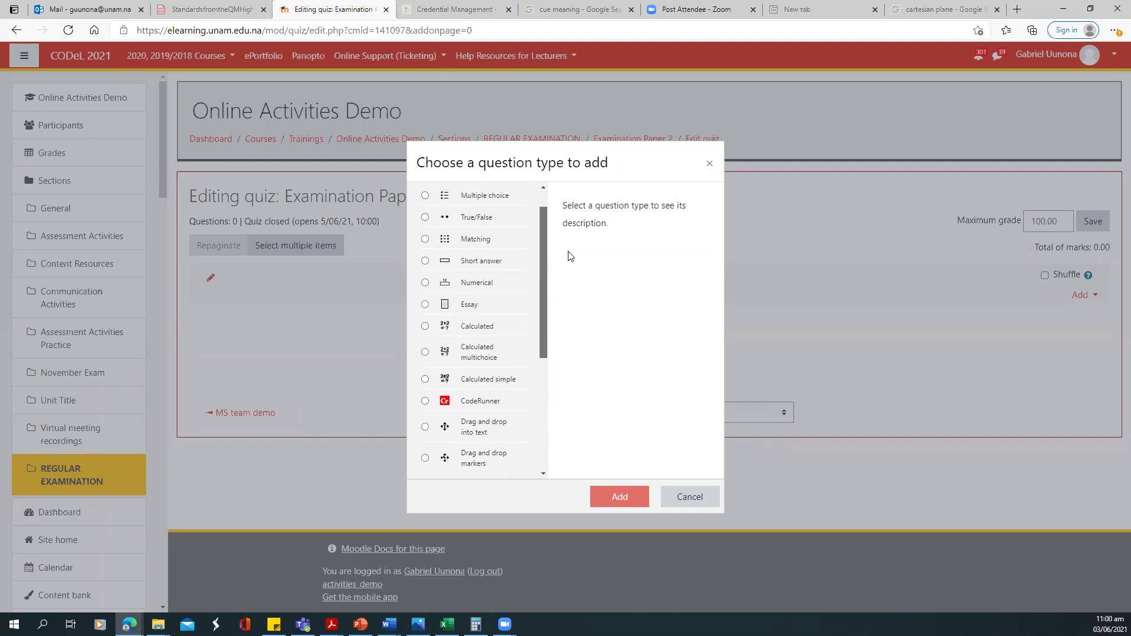
scroll(563, 236, up, 1)
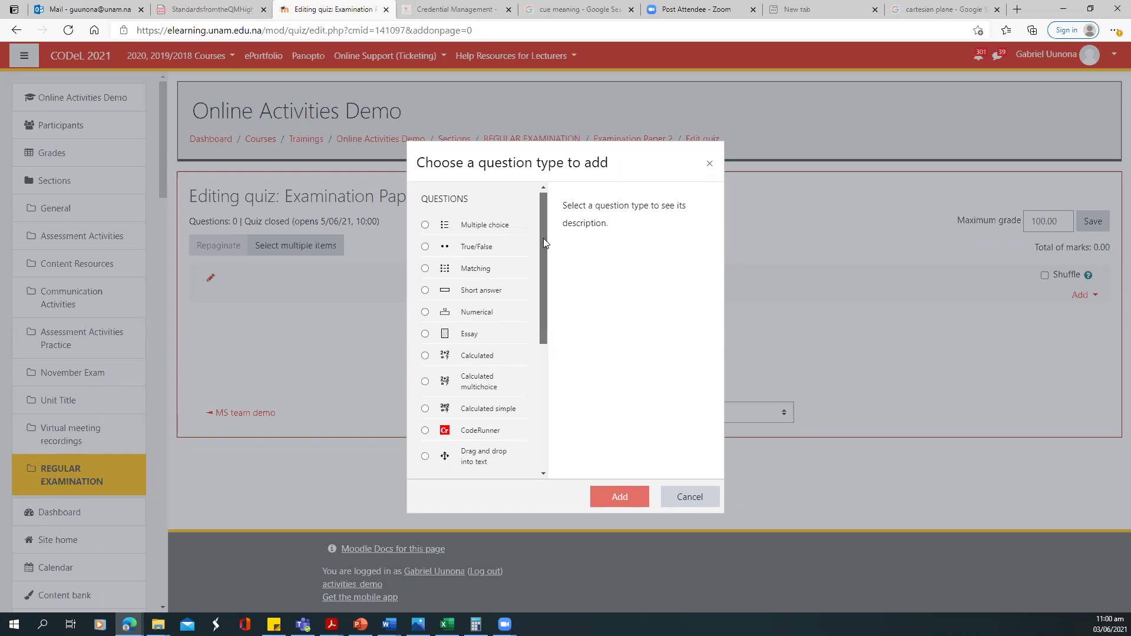
drag(543, 238, 553, 299)
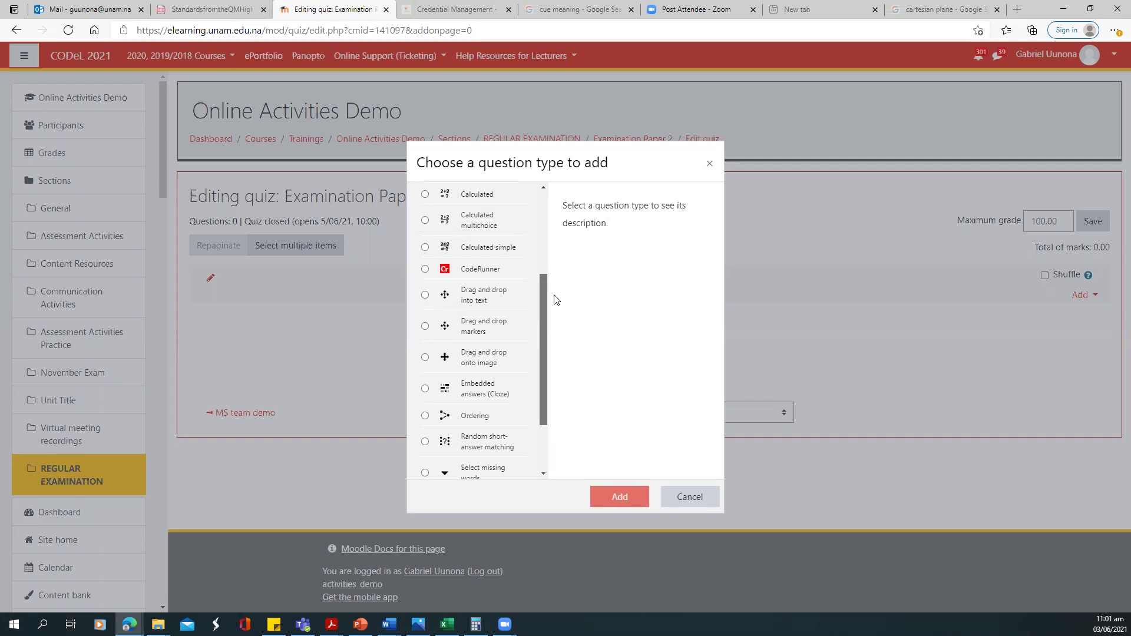
scroll(554, 300, down, 1)
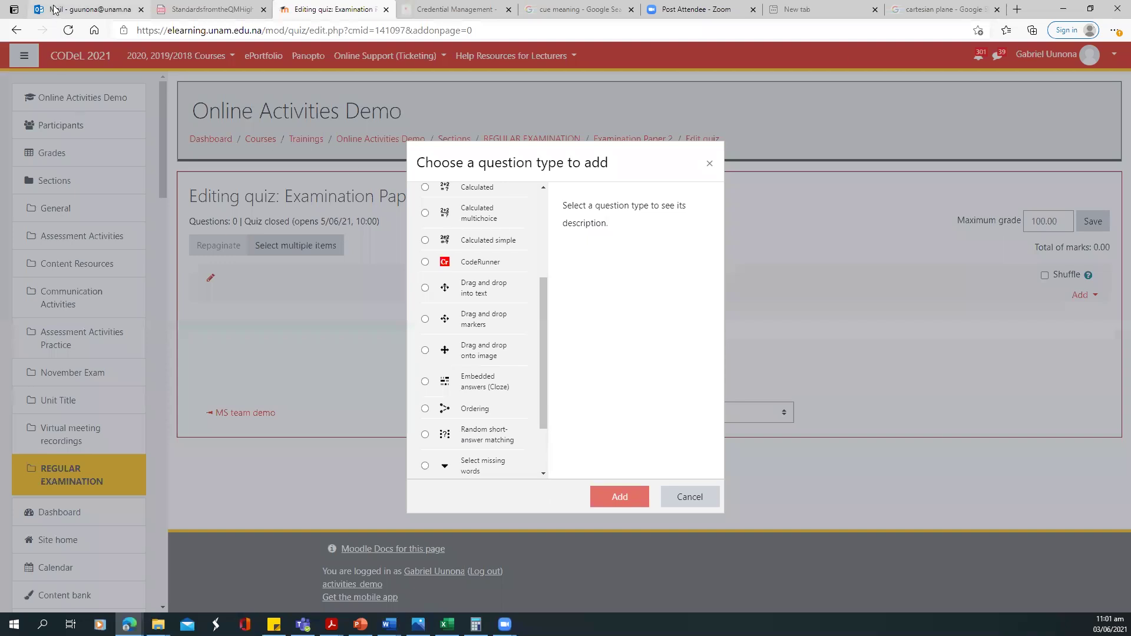
Step: Open the 'Patograph and example of questions to be plotted' email and download Patograph.docx
click(83, 9)
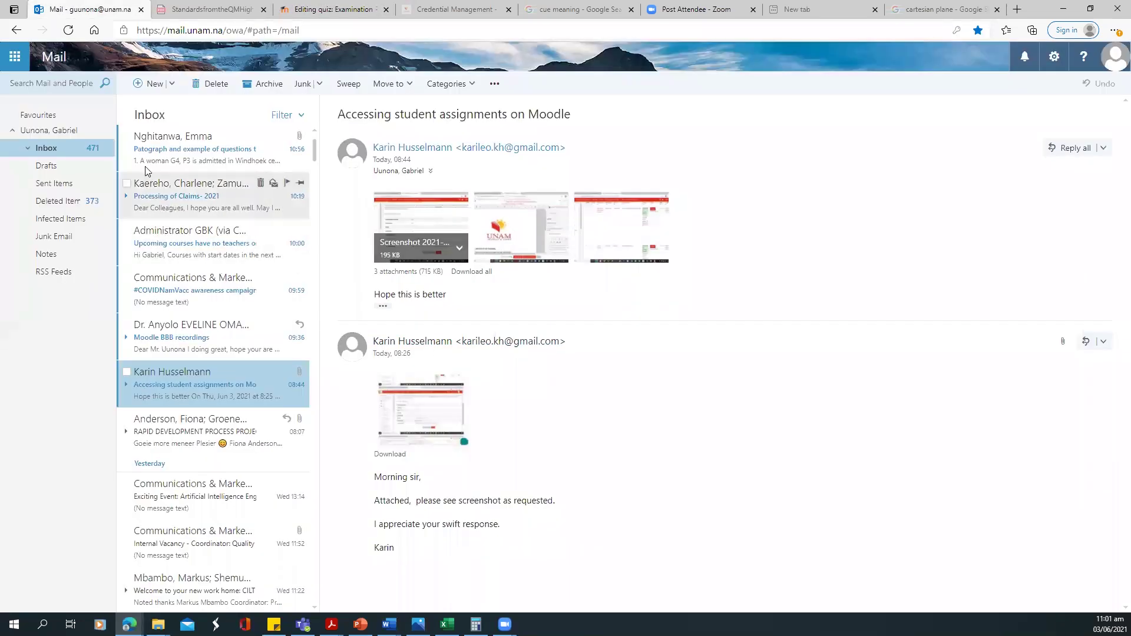
click(178, 153)
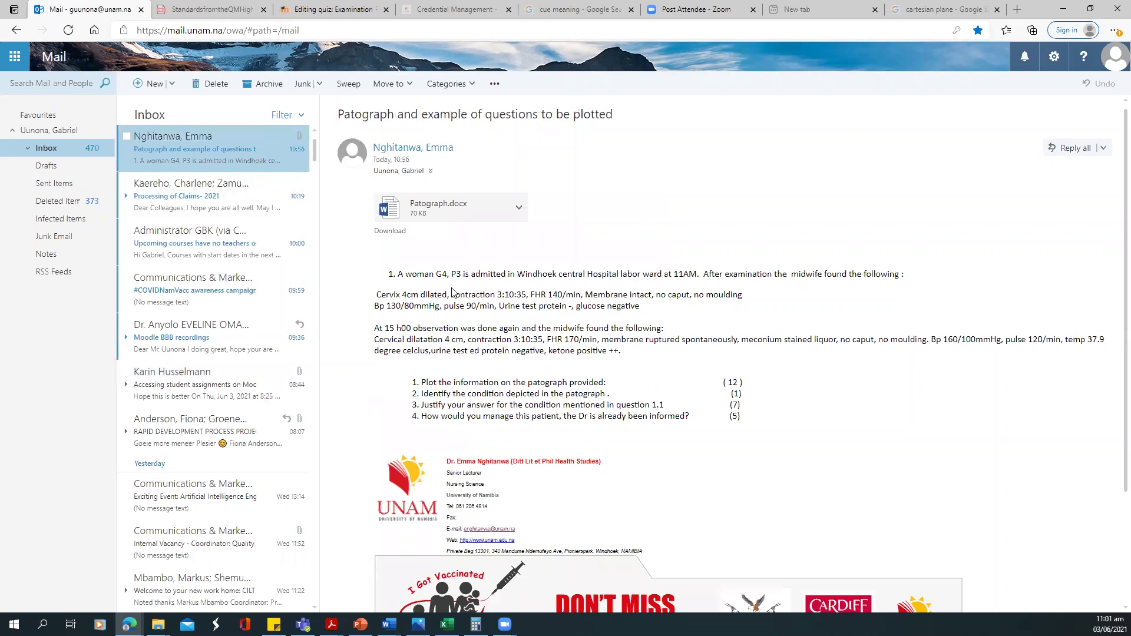
click(519, 207)
click(519, 208)
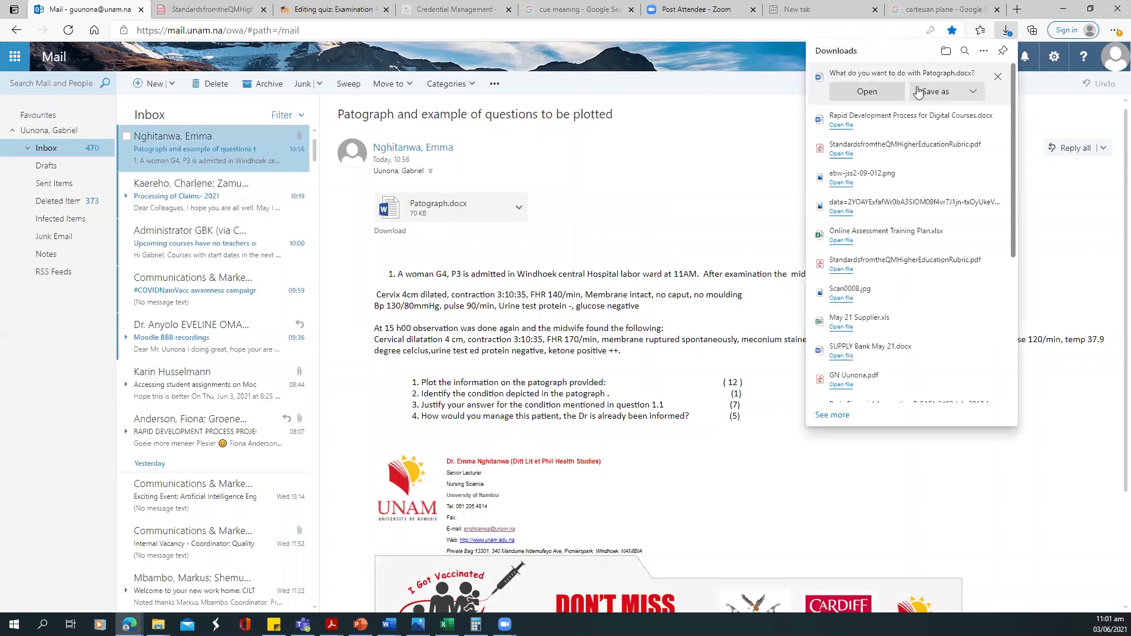
Step: Open the downloaded Patograph.docx in Word and scroll over its PARTOGRAPH chart
click(869, 94)
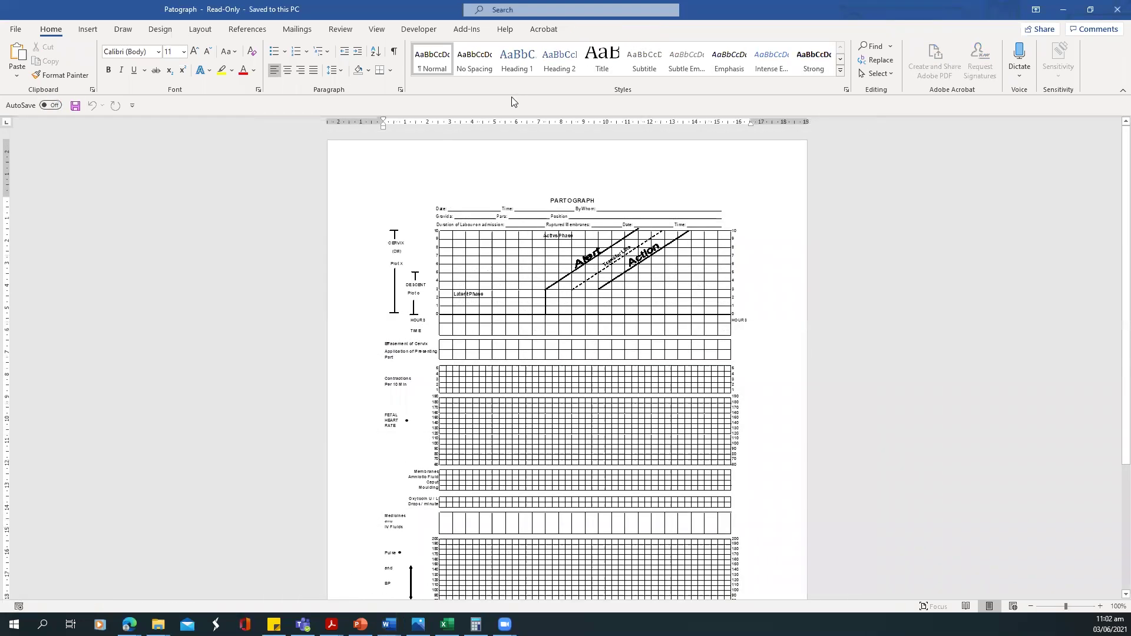
scroll(637, 395, down, 5)
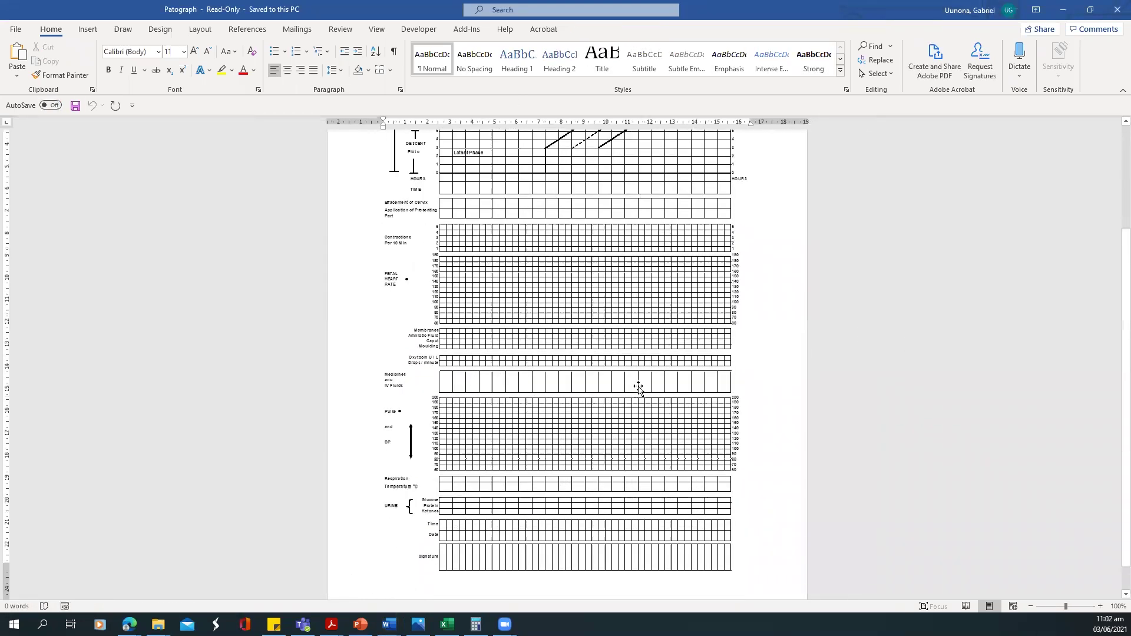
scroll(639, 382, up, 5)
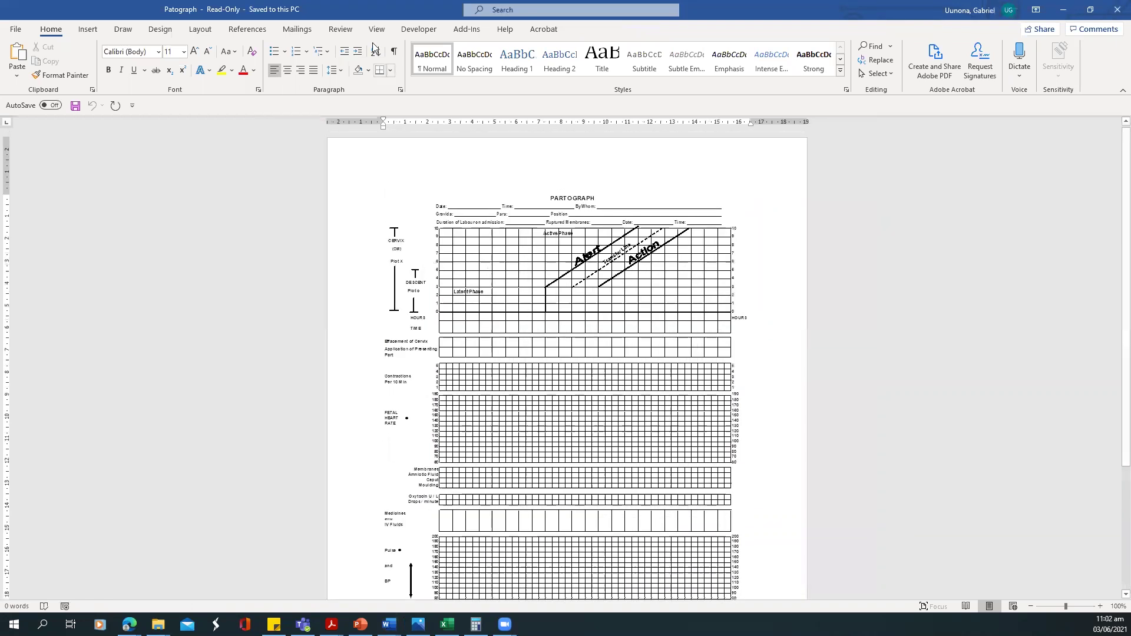
Step: Restore the Patograph window to a smaller size, move it aside, and bring it back over the mail
double_click(785, 10)
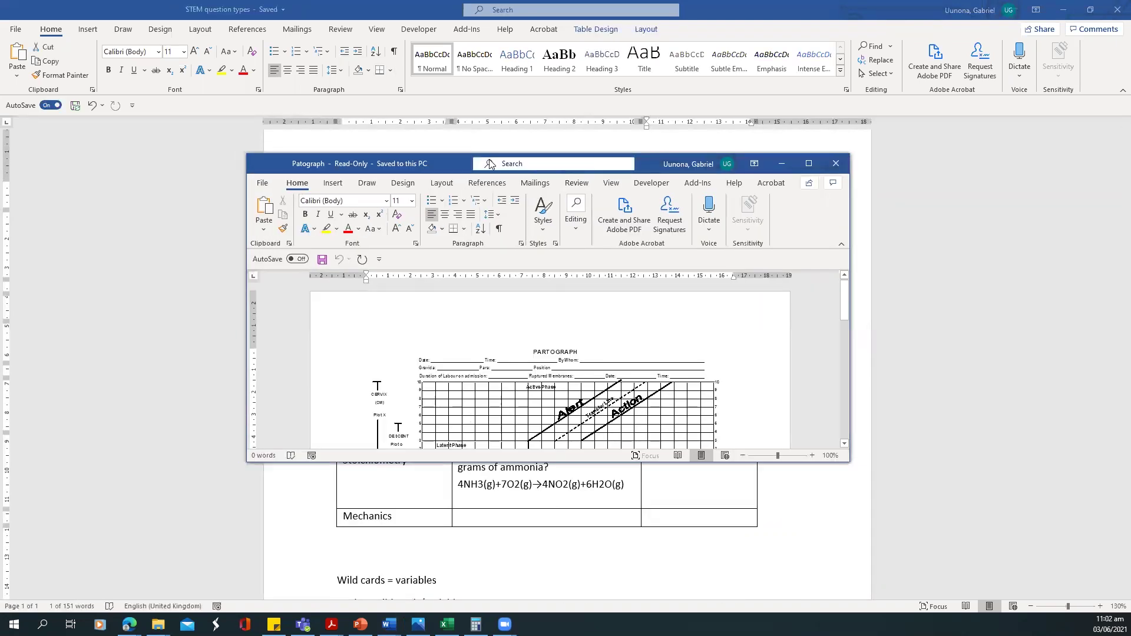
drag(447, 170, 582, 214)
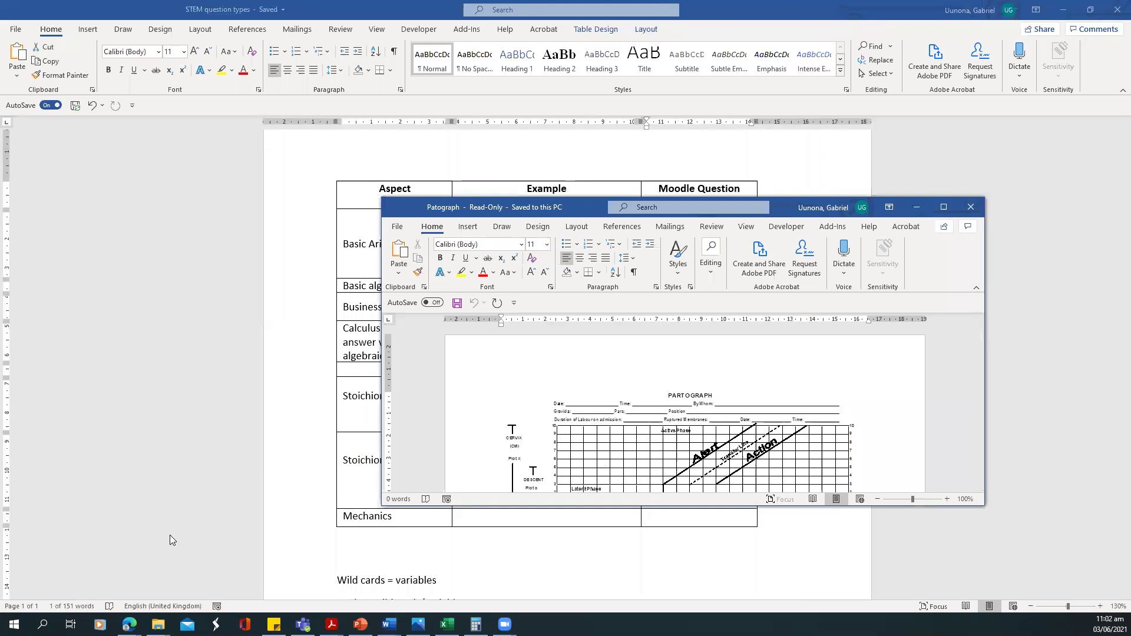
mouse_move(129, 624)
click(259, 534)
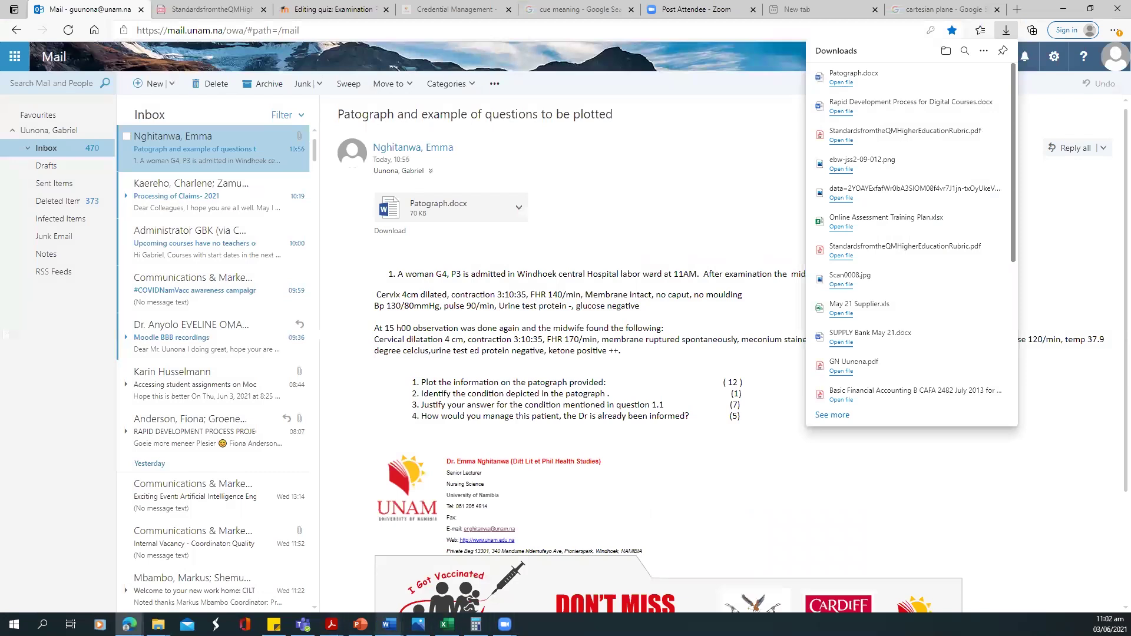
mouse_move(389, 624)
click(611, 590)
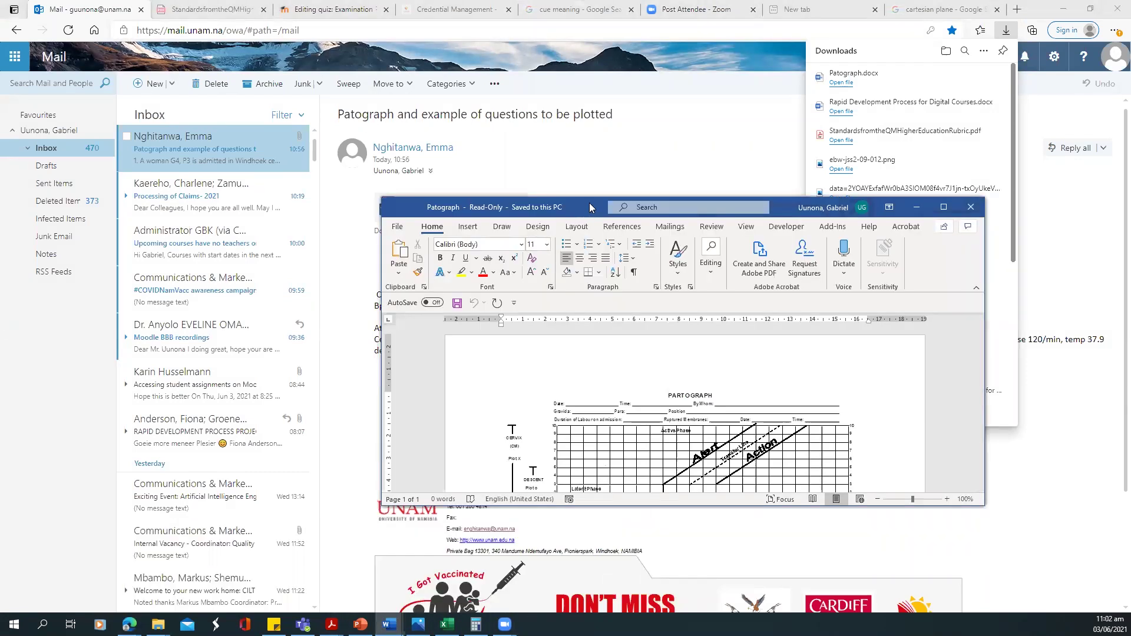
drag(590, 208, 754, 10)
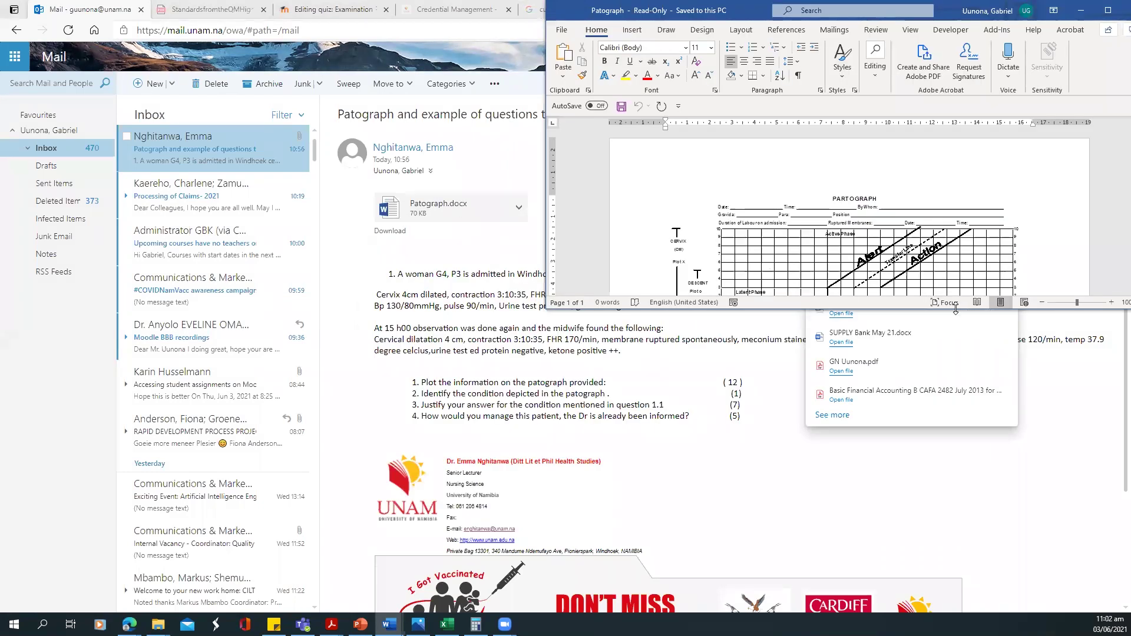
drag(955, 310, 955, 473)
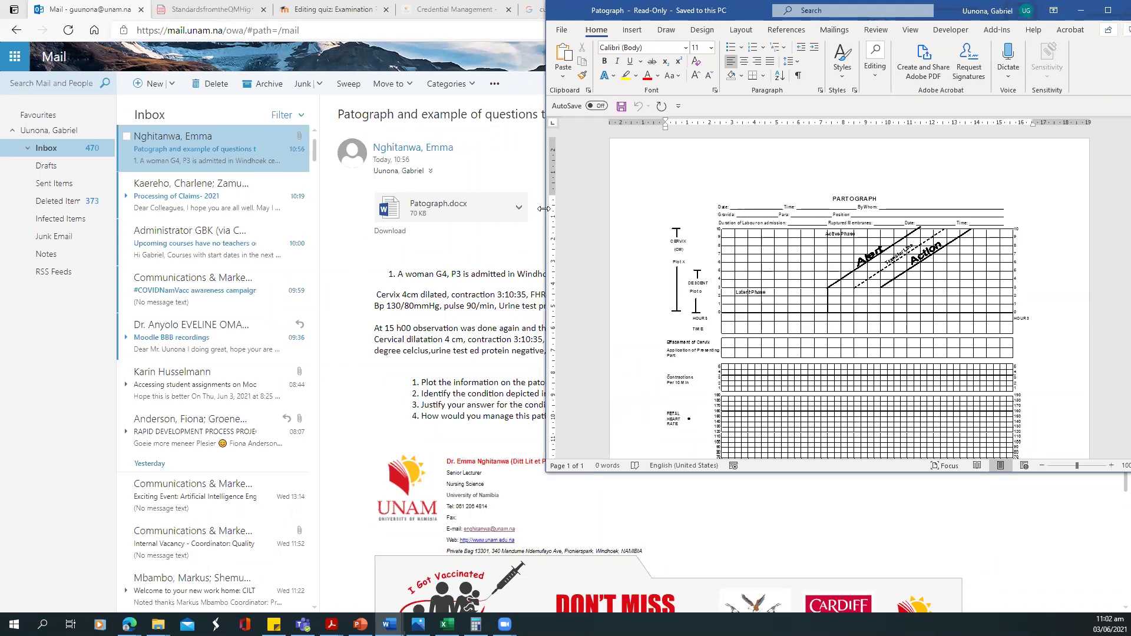
drag(543, 209, 652, 208)
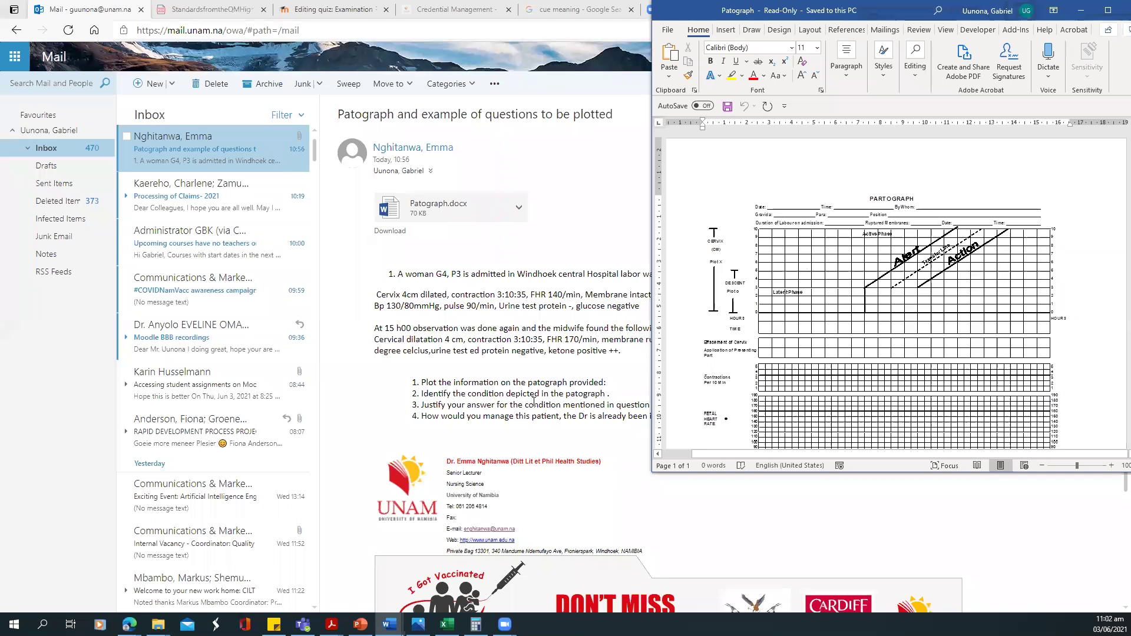
scroll(969, 366, down, 4)
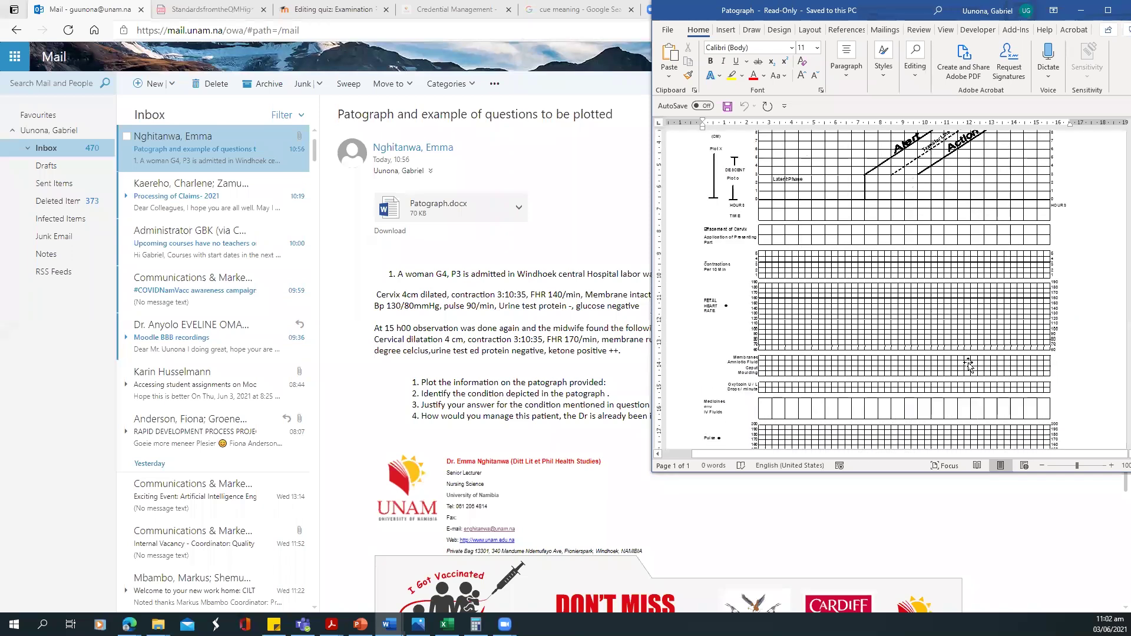
scroll(969, 365, down, 7)
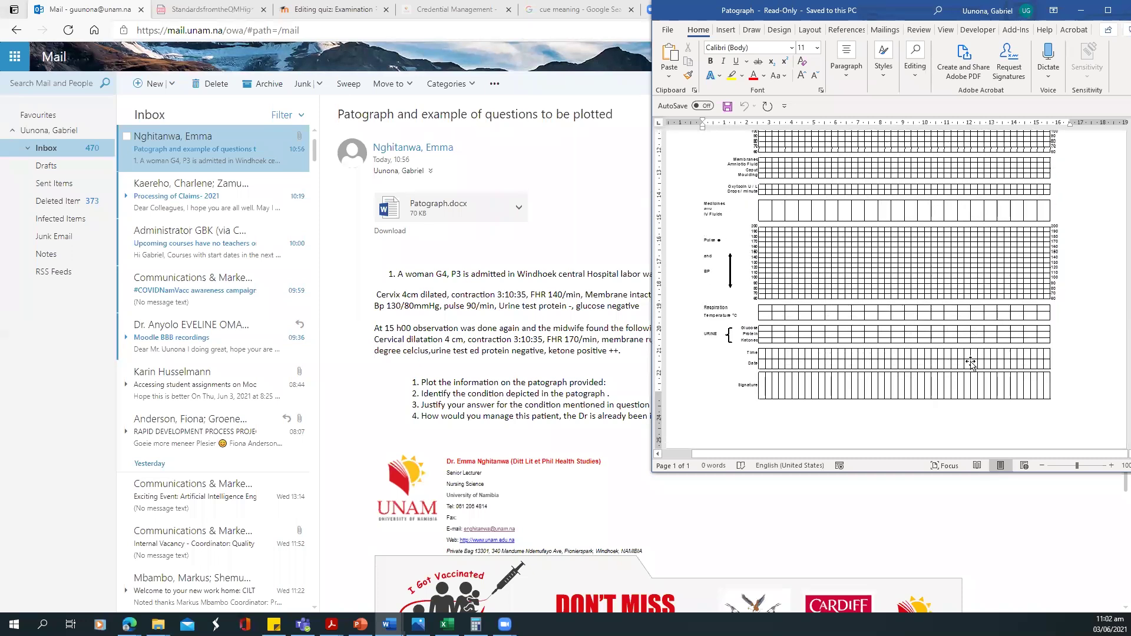
scroll(972, 363, down, 1)
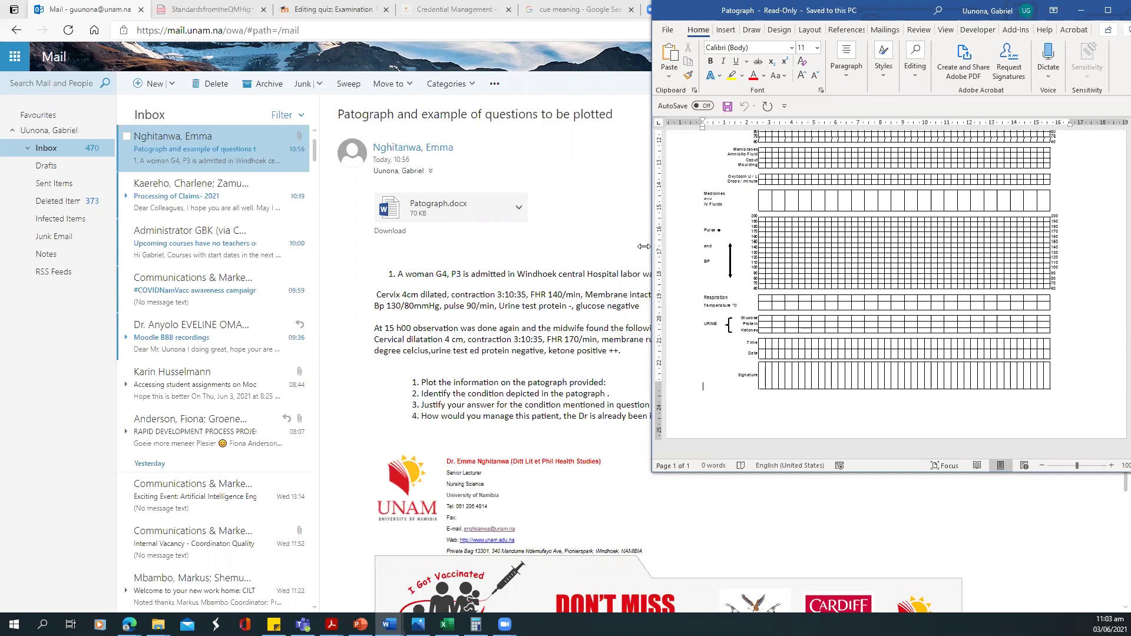
drag(644, 247, 639, 248)
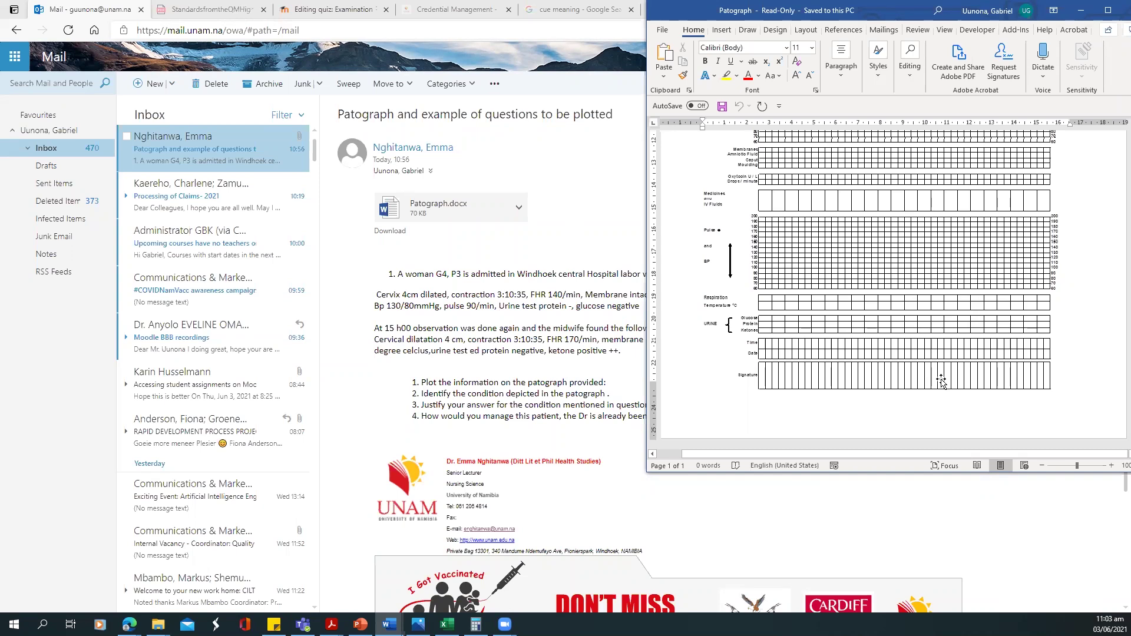
scroll(941, 382, up, 4)
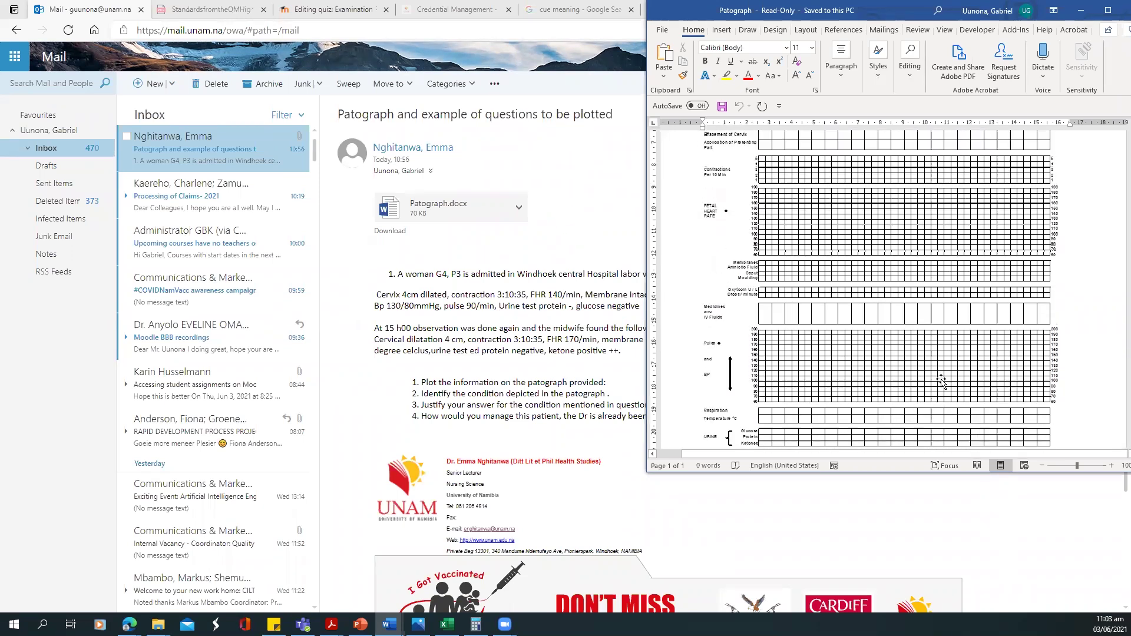
scroll(938, 385, up, 5)
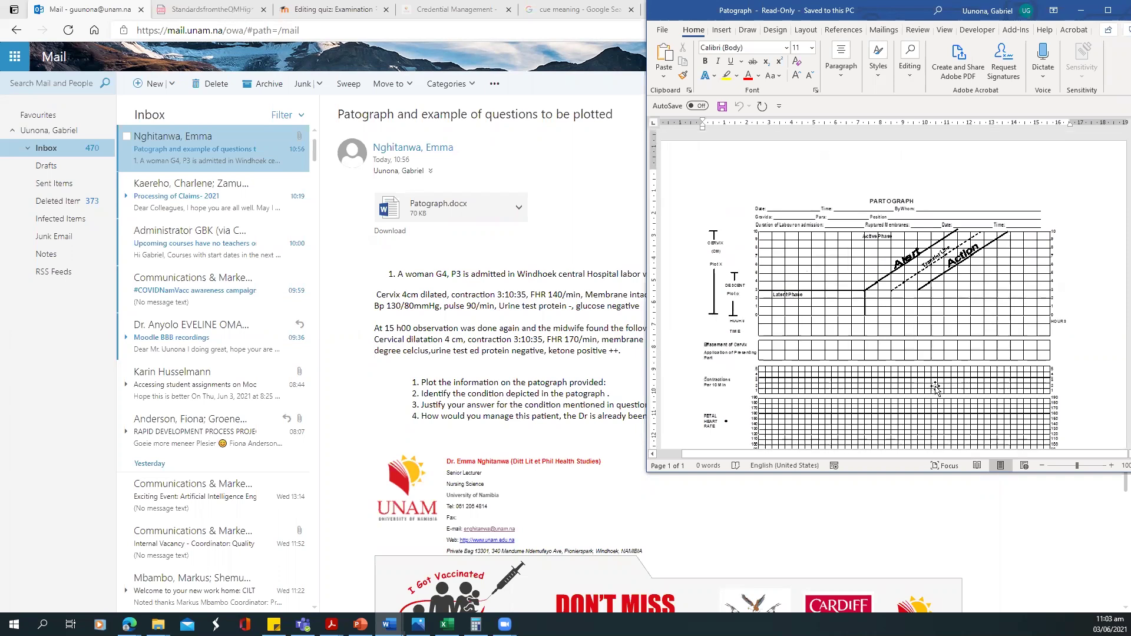
scroll(937, 387, down, 1)
scroll(937, 389, up, 3)
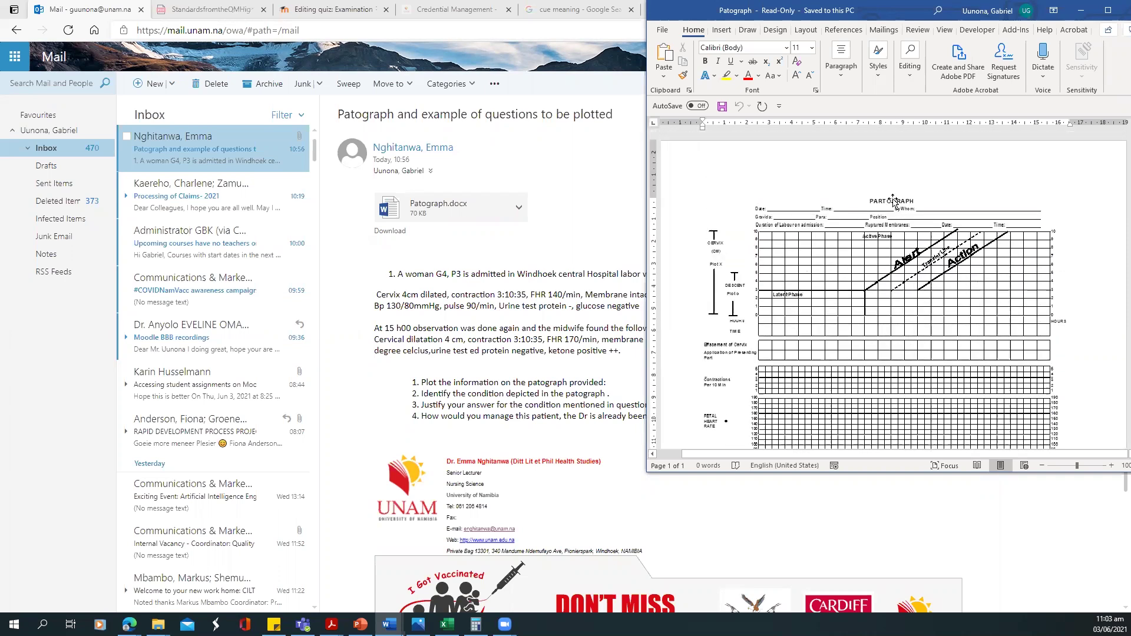
scroll(882, 408, down, 11)
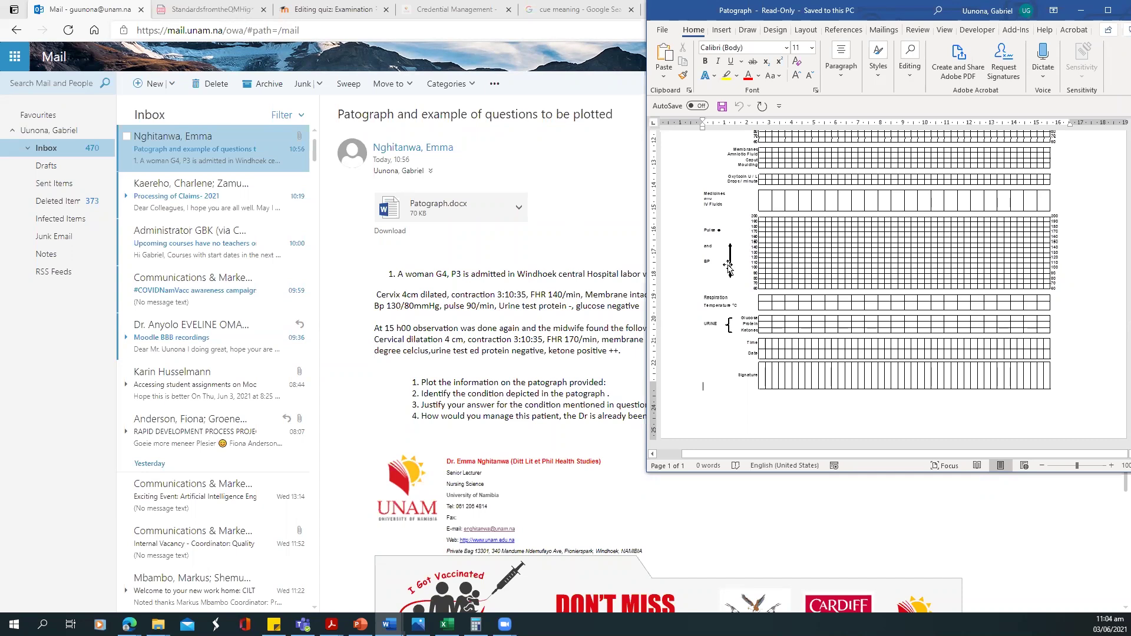
scroll(729, 268, up, 2)
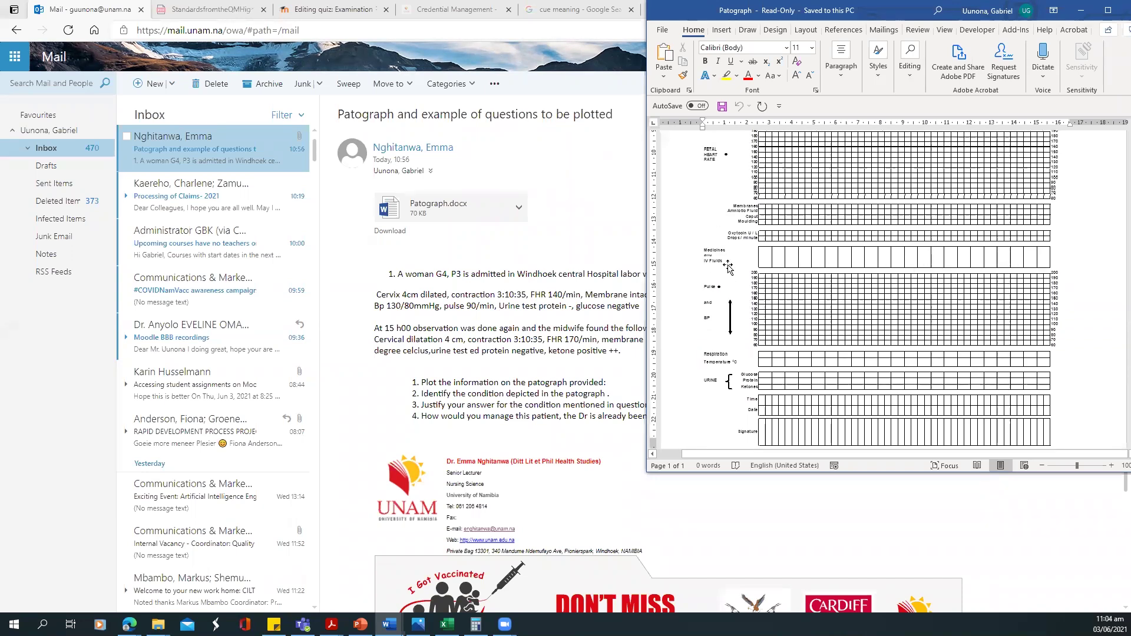
scroll(729, 268, up, 5)
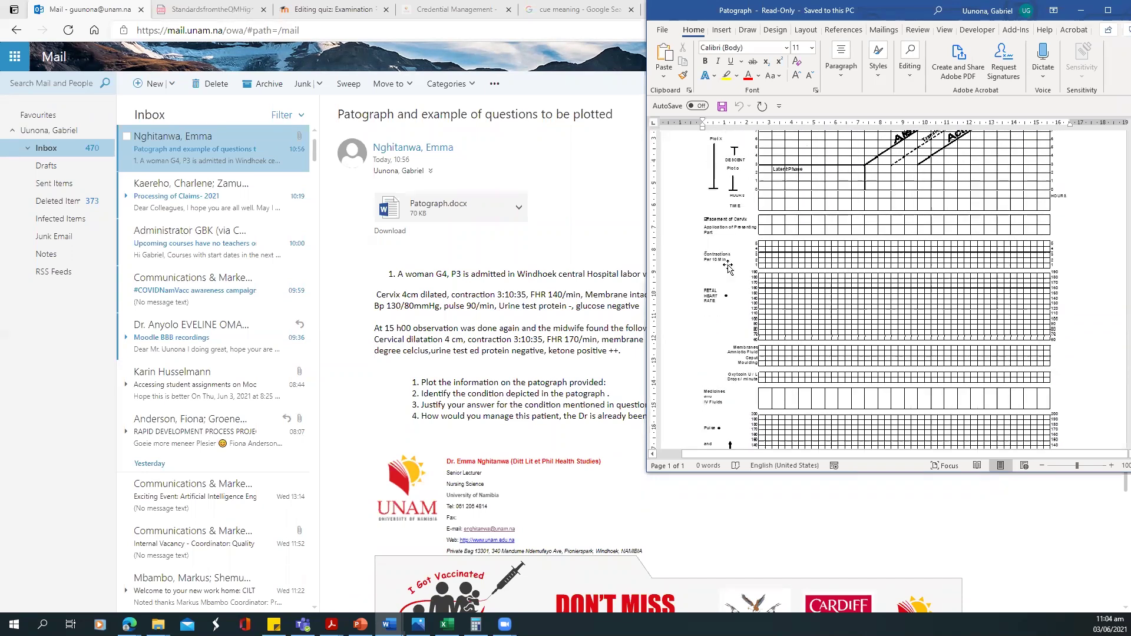
scroll(729, 268, up, 3)
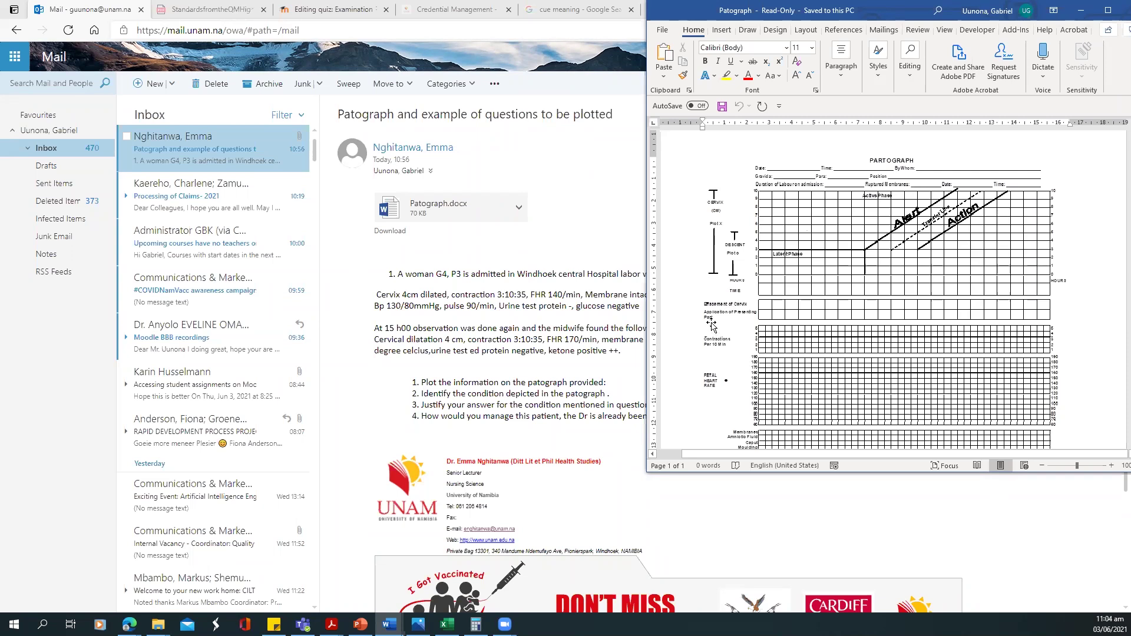
scroll(711, 324, down, 2)
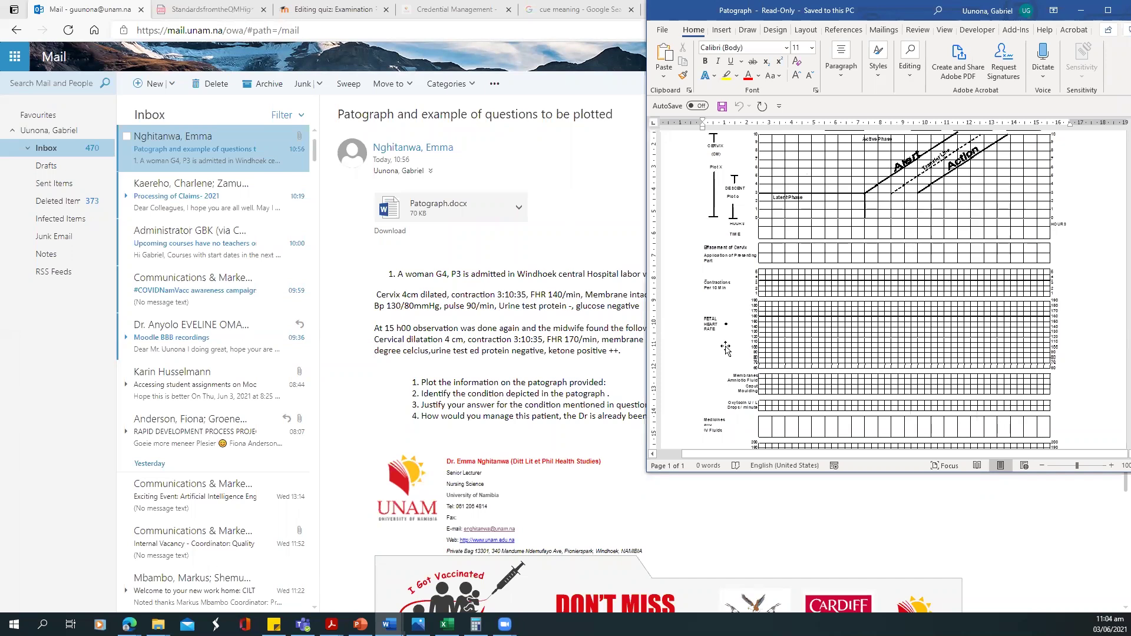
scroll(725, 349, down, 1)
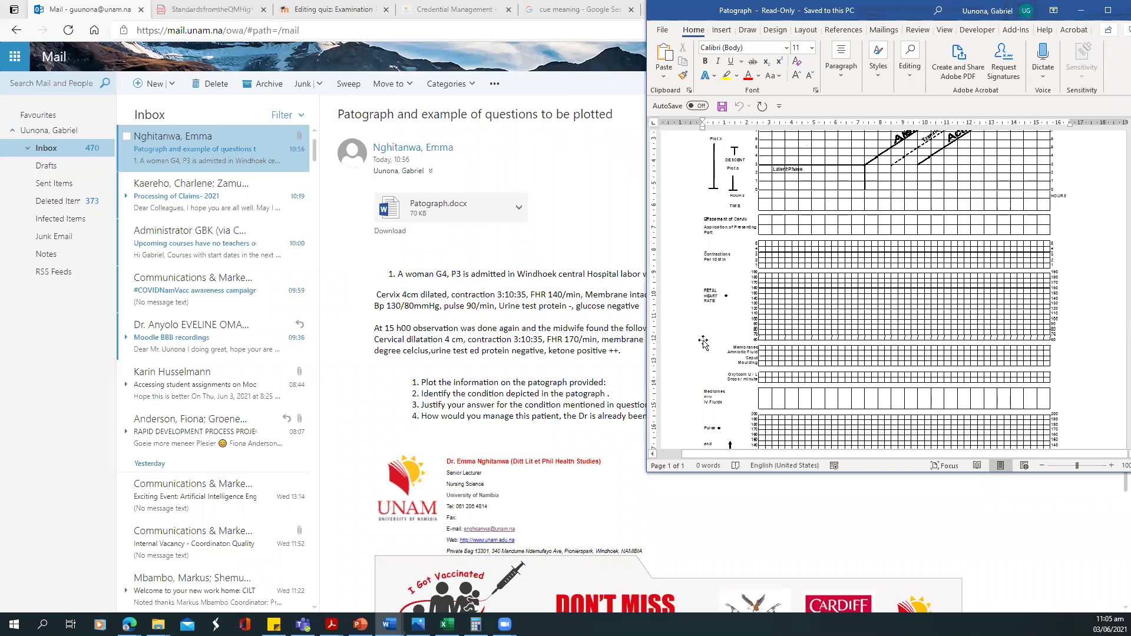
scroll(703, 342, down, 2)
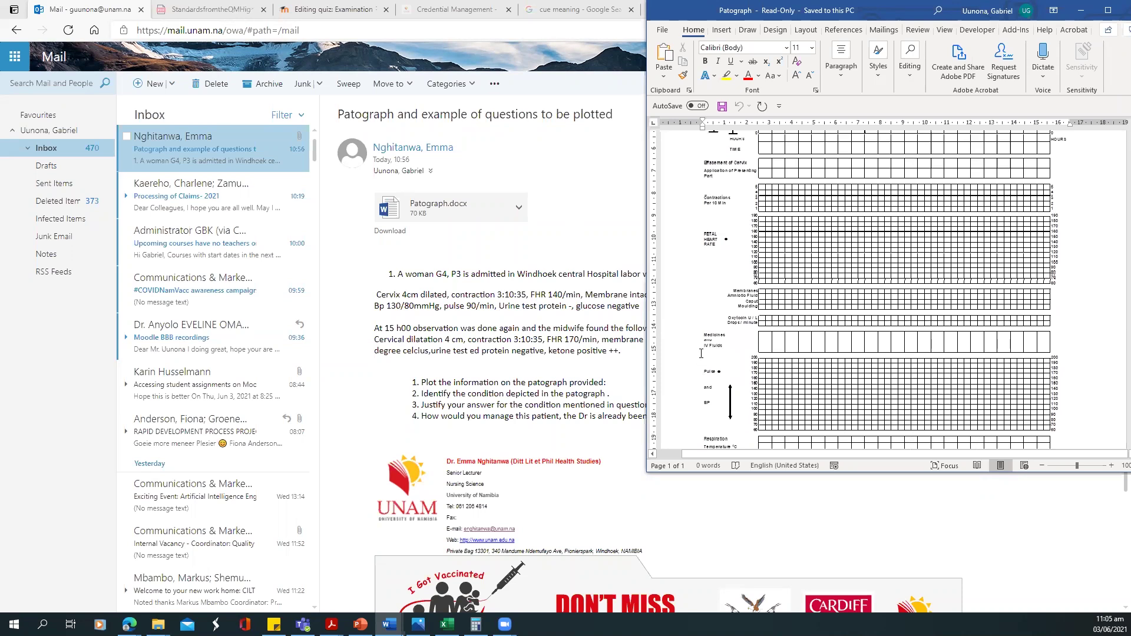
scroll(703, 351, down, 5)
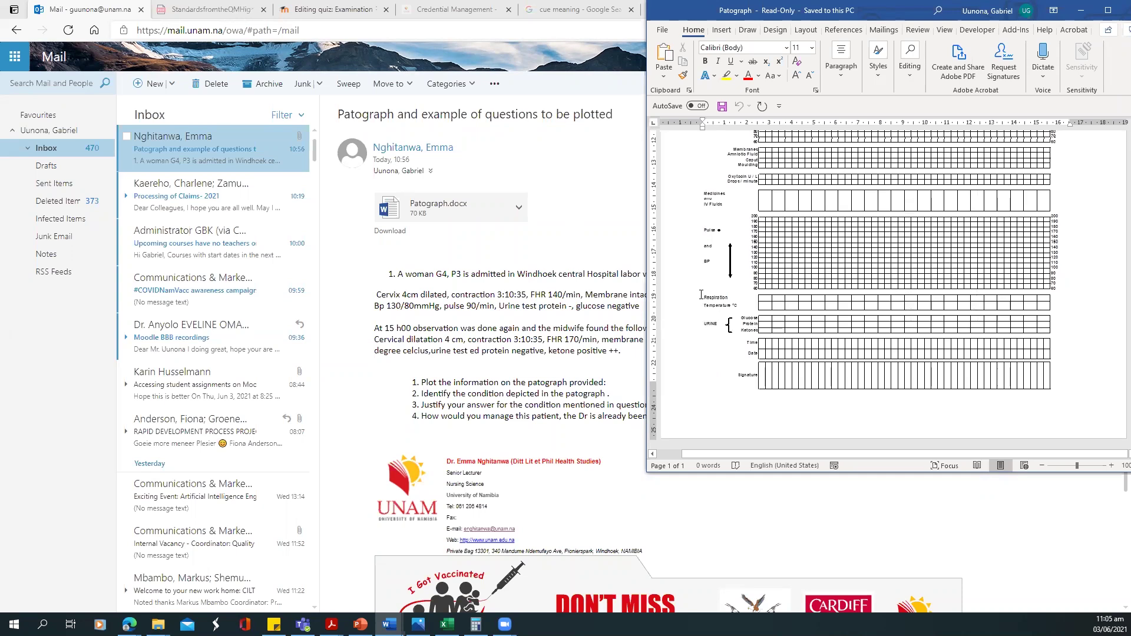
scroll(699, 291, up, 3)
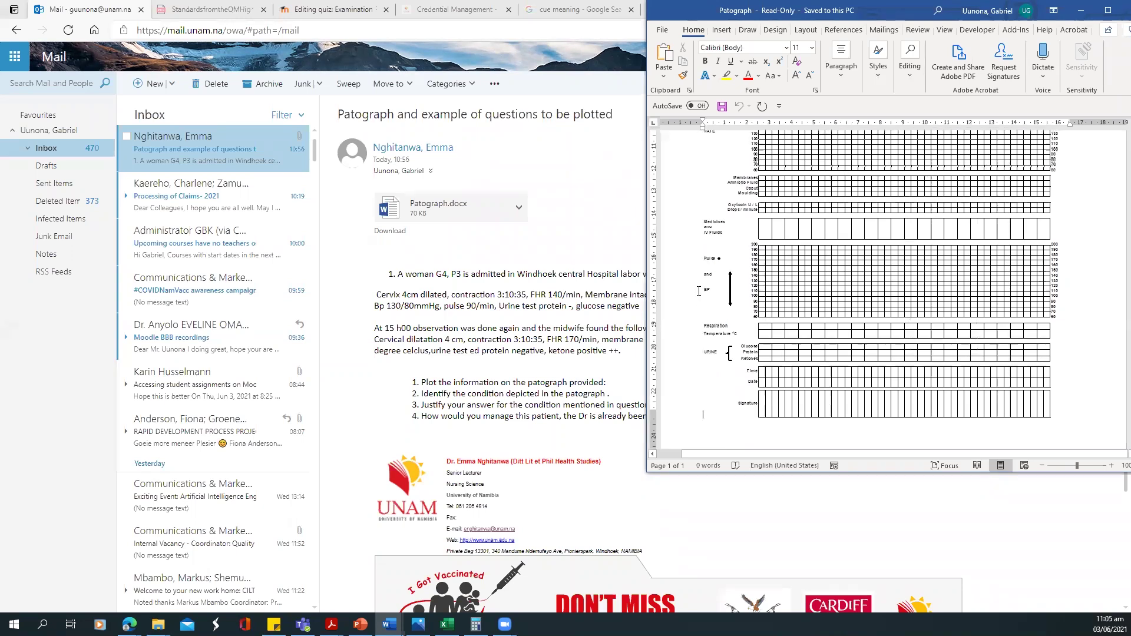
scroll(699, 291, up, 5)
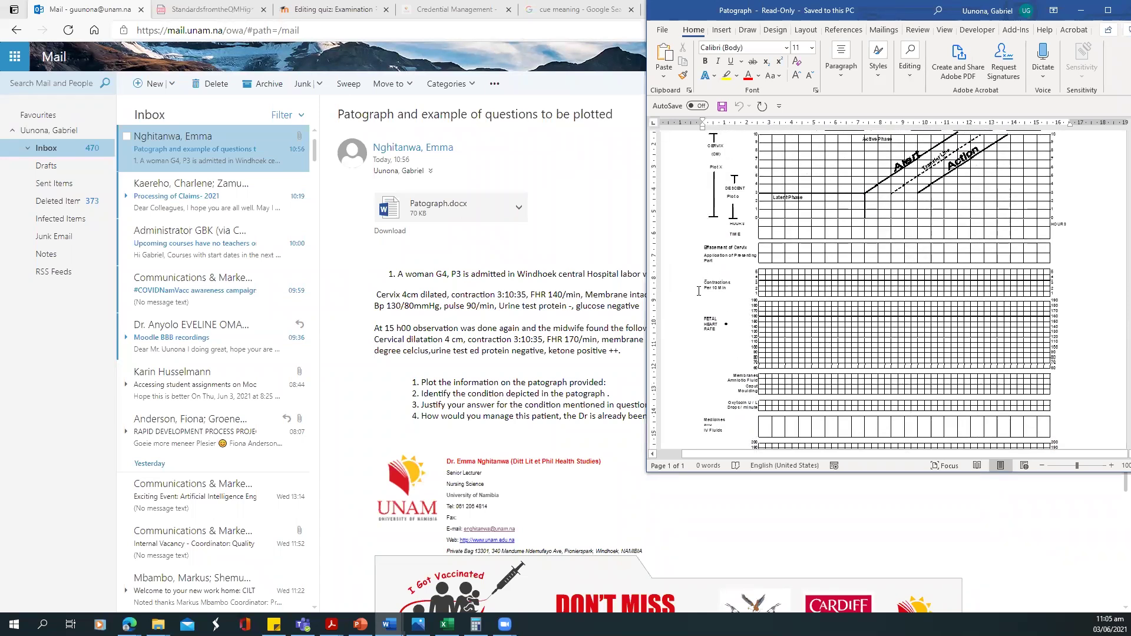
scroll(699, 291, down, 4)
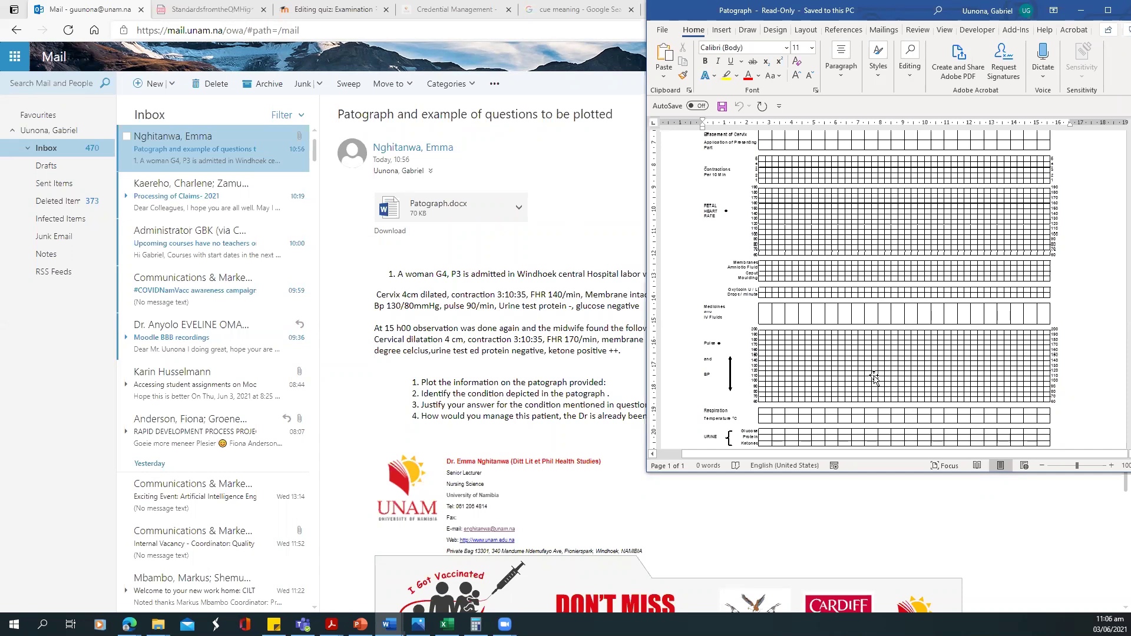
scroll(875, 374, down, 2)
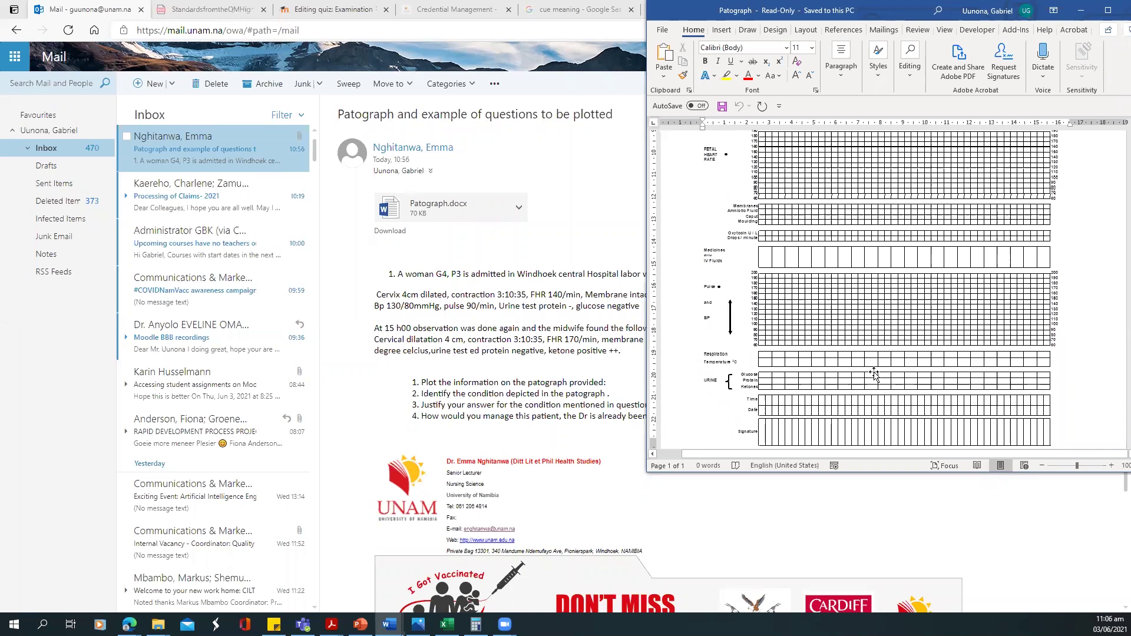
scroll(875, 375, down, 2)
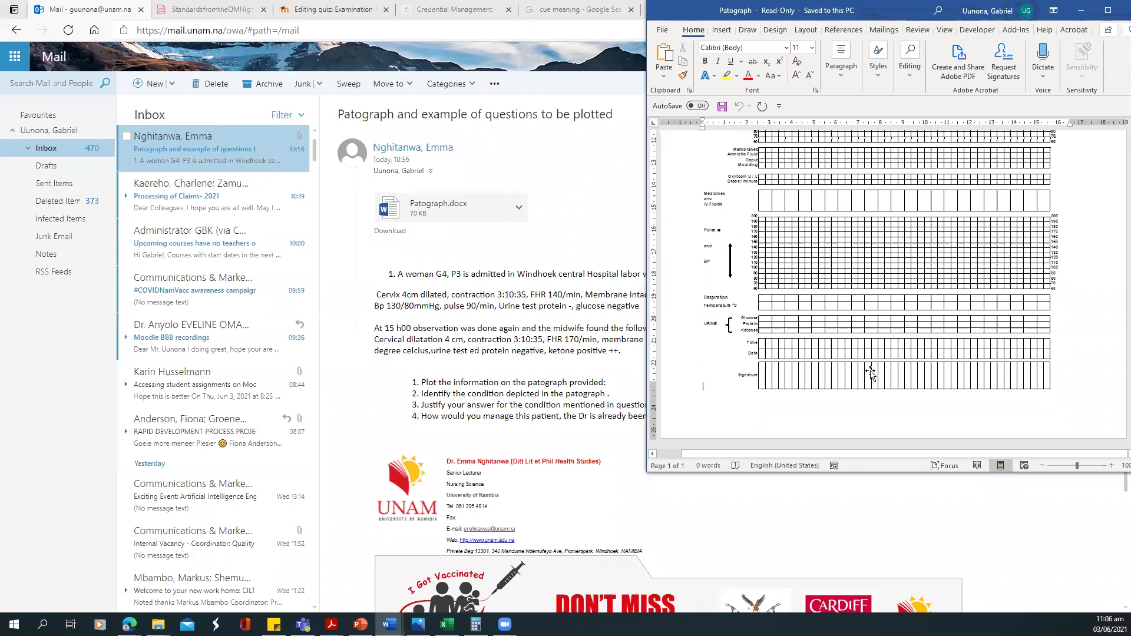
scroll(858, 371, up, 8)
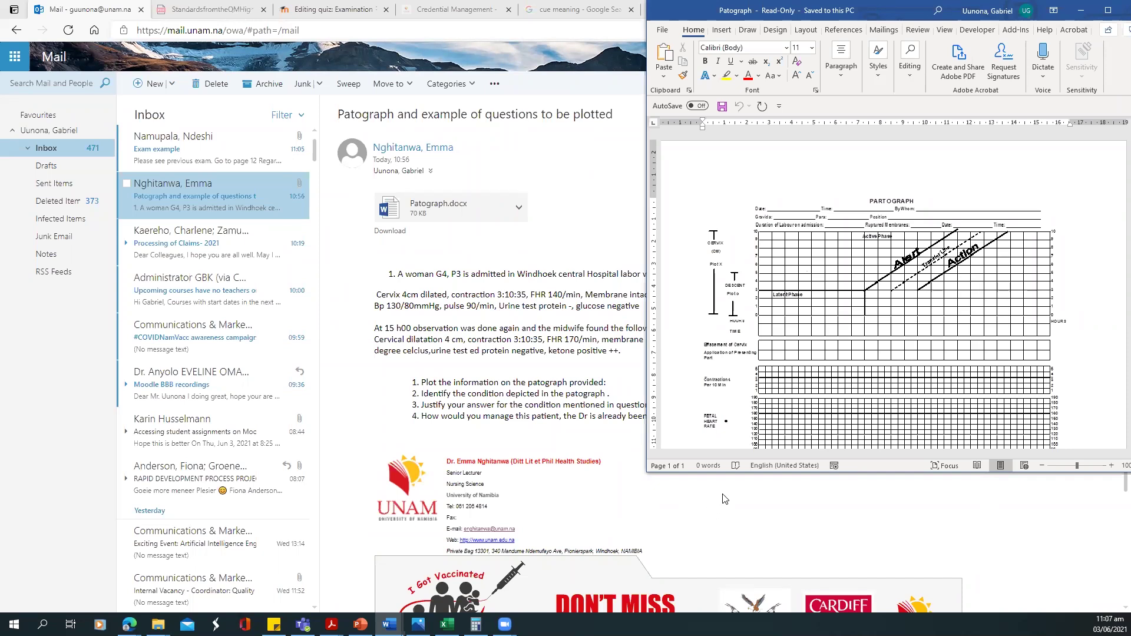
scroll(819, 400, down, 7)
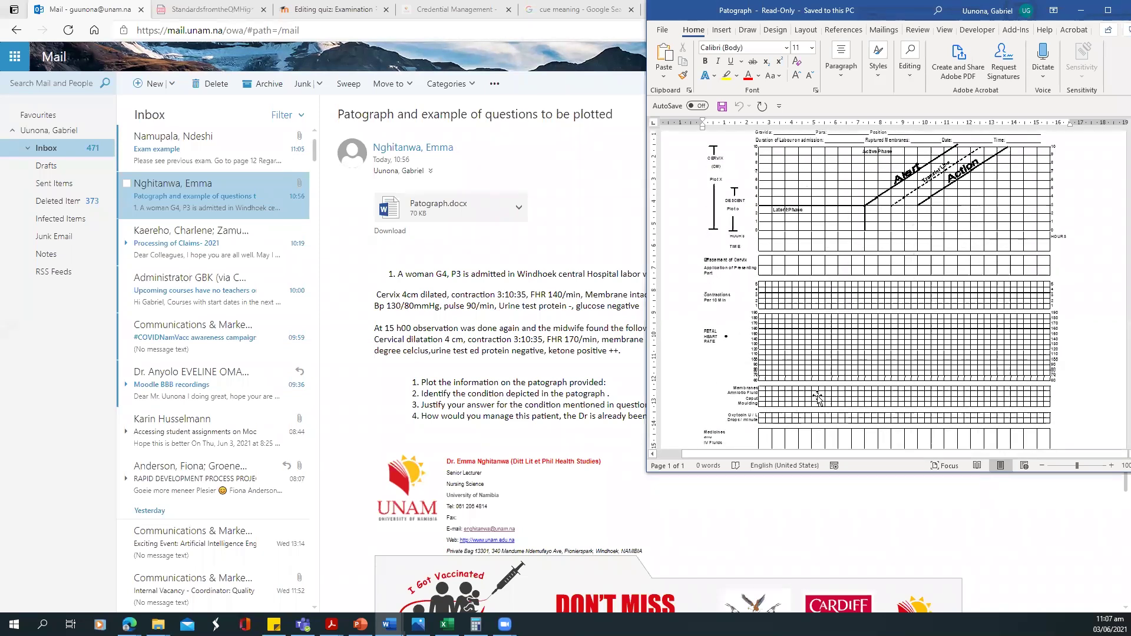
scroll(818, 395, up, 3)
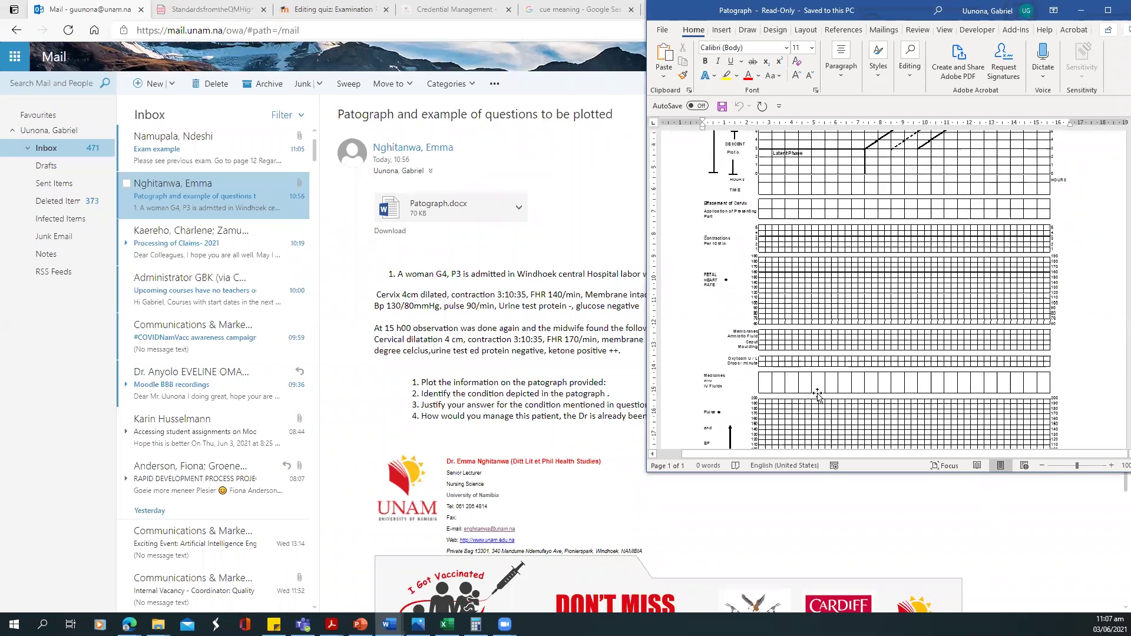
scroll(818, 396, down, 3)
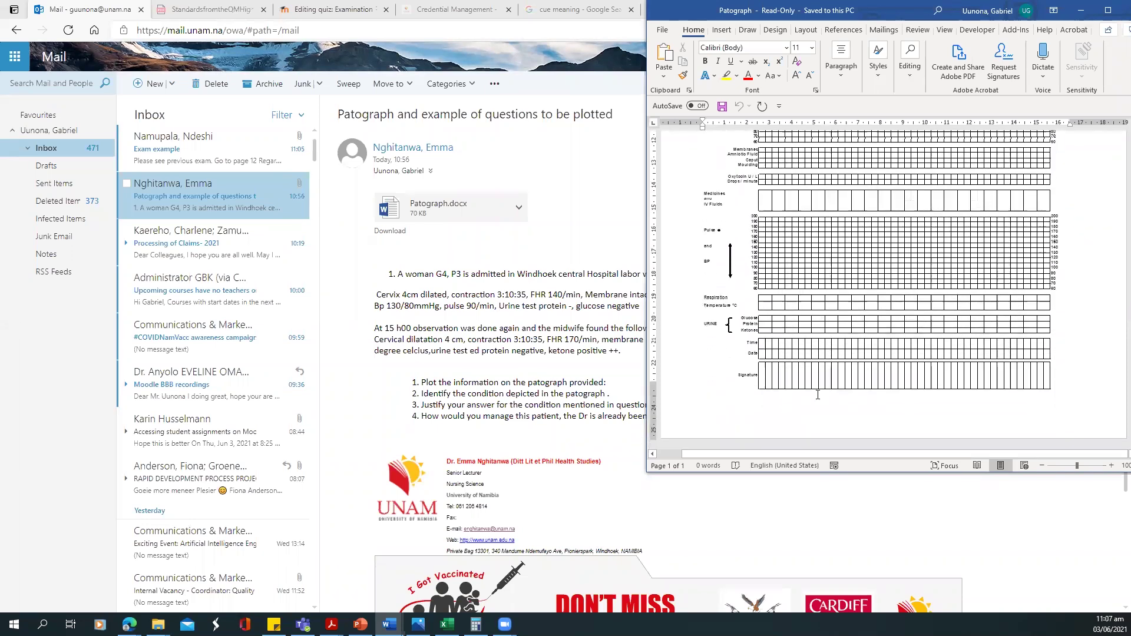
scroll(817, 396, up, 3)
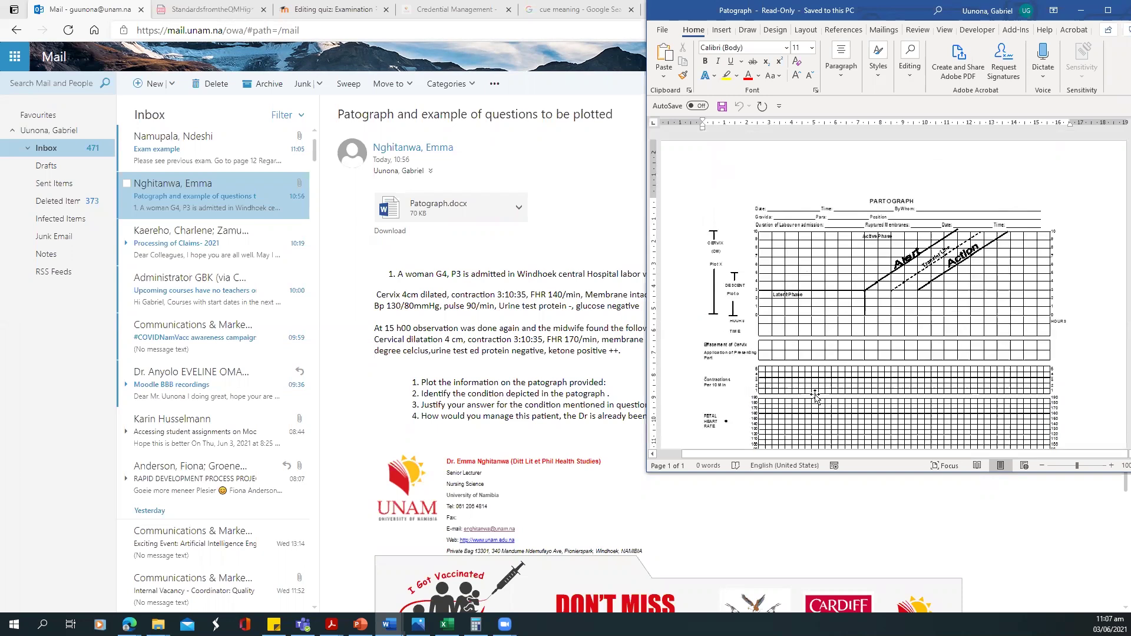
scroll(815, 389, down, 2)
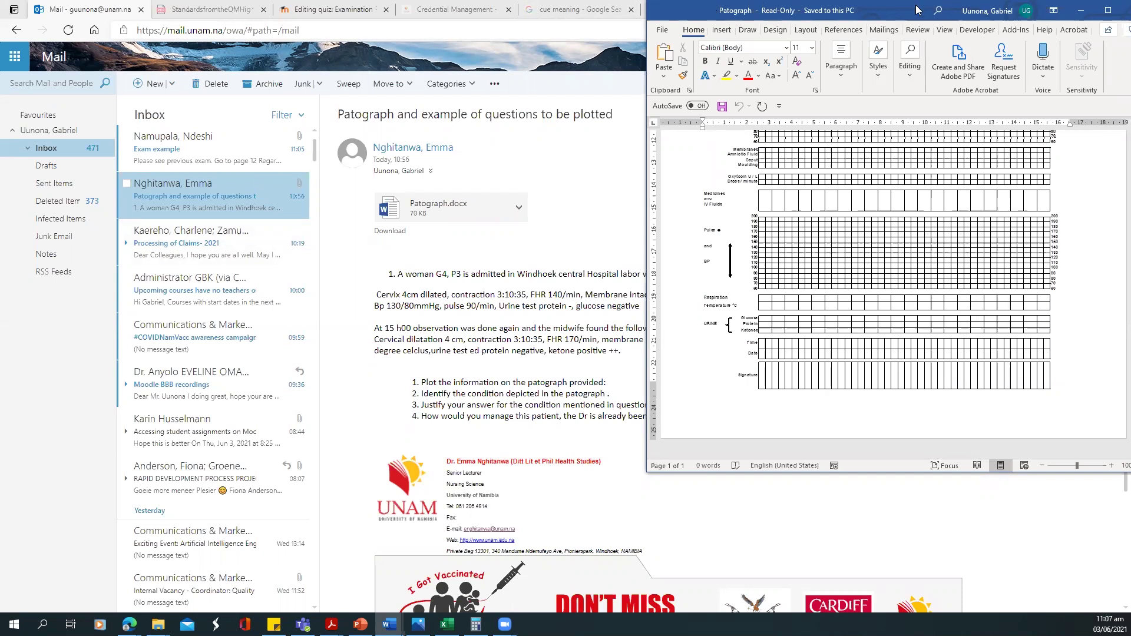
Step: Minimize the Patograph document and open the 'Exam example' email with its Supplementary exam attachment
click(1082, 10)
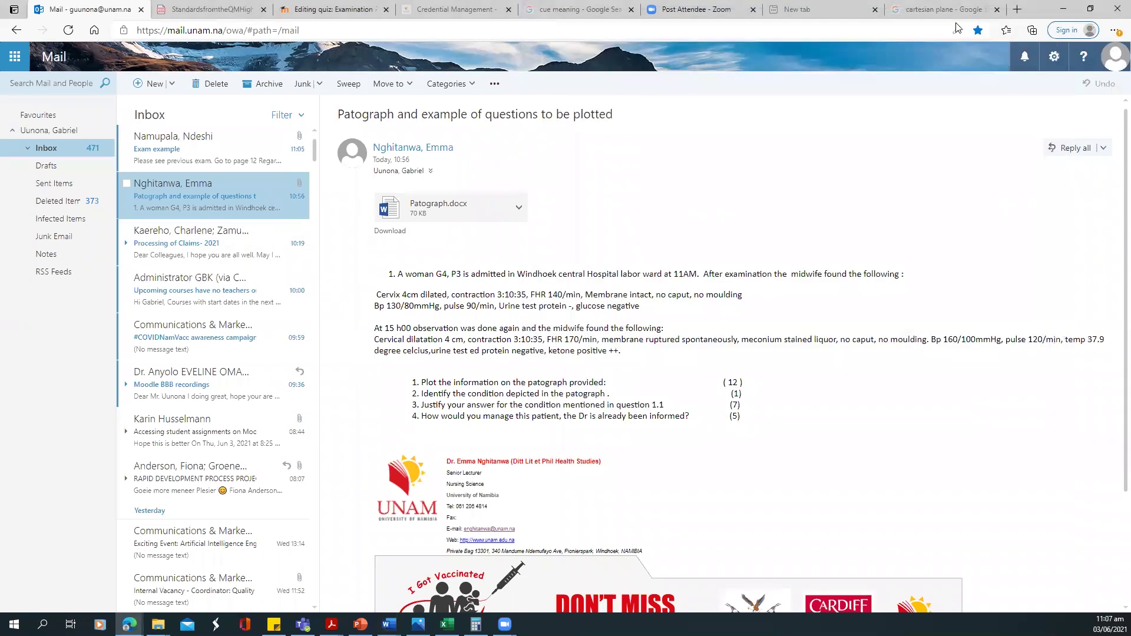
click(167, 148)
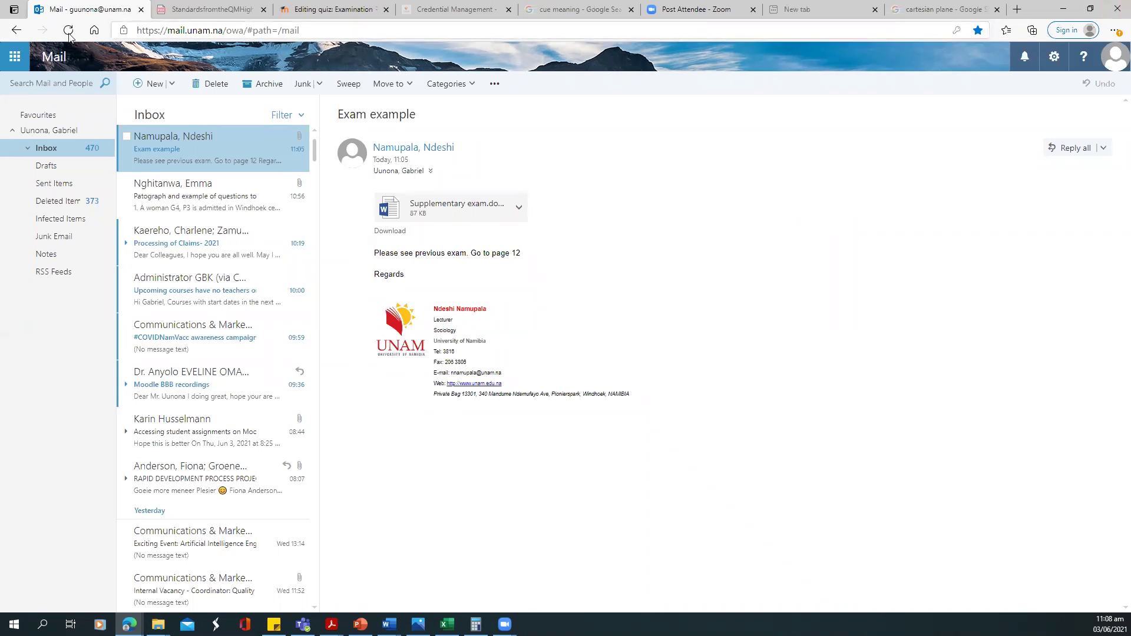
click(313, 7)
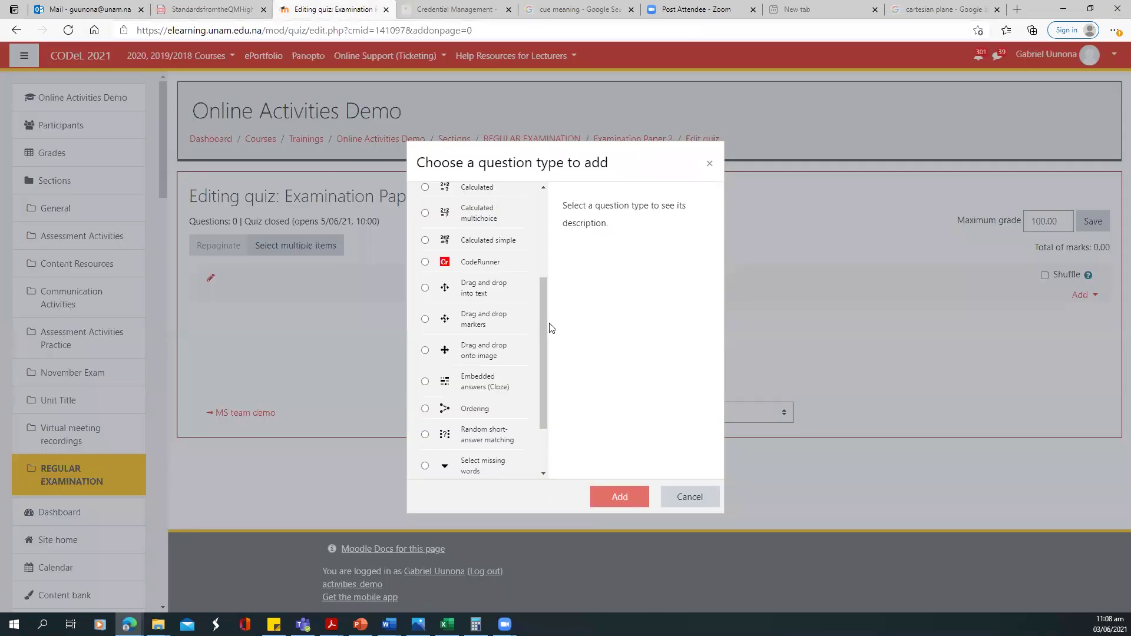
drag(542, 325, 514, 196)
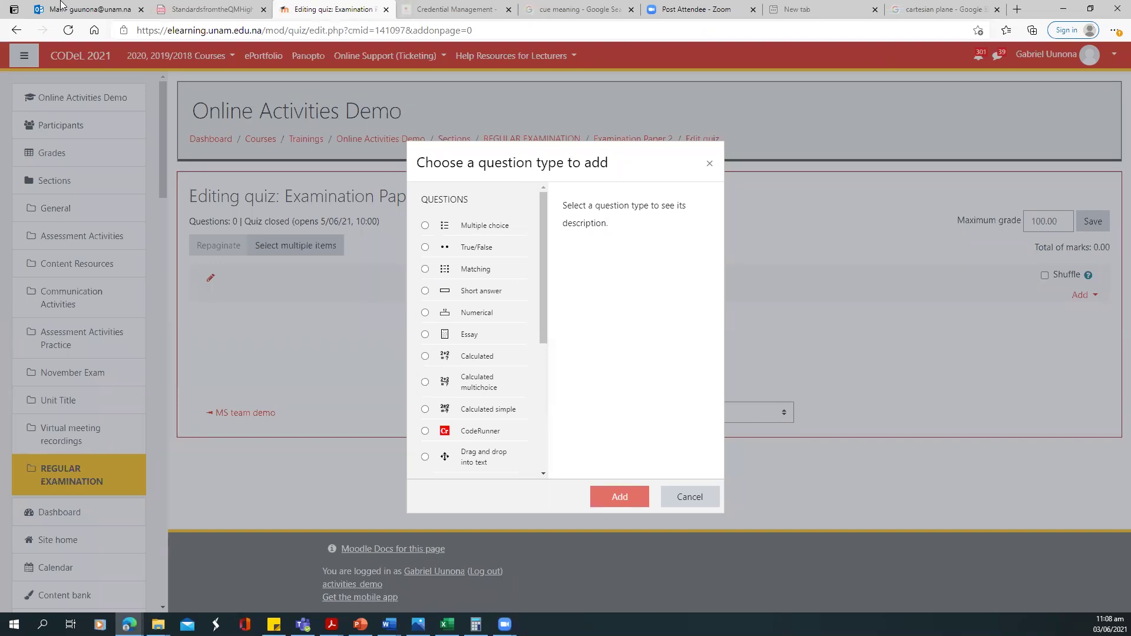
click(89, 8)
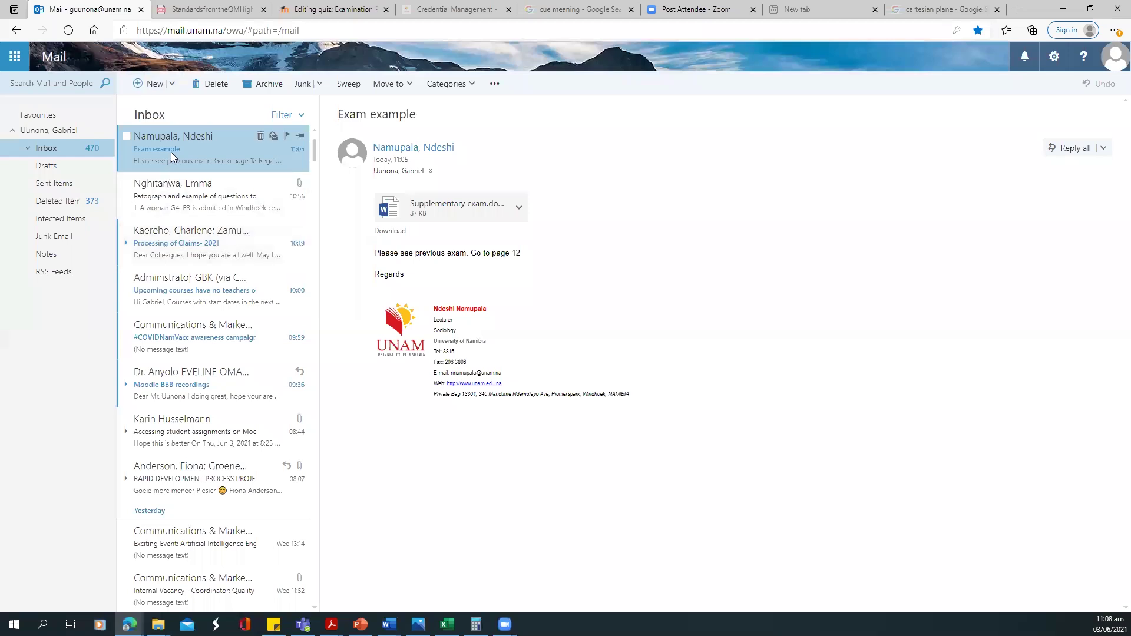